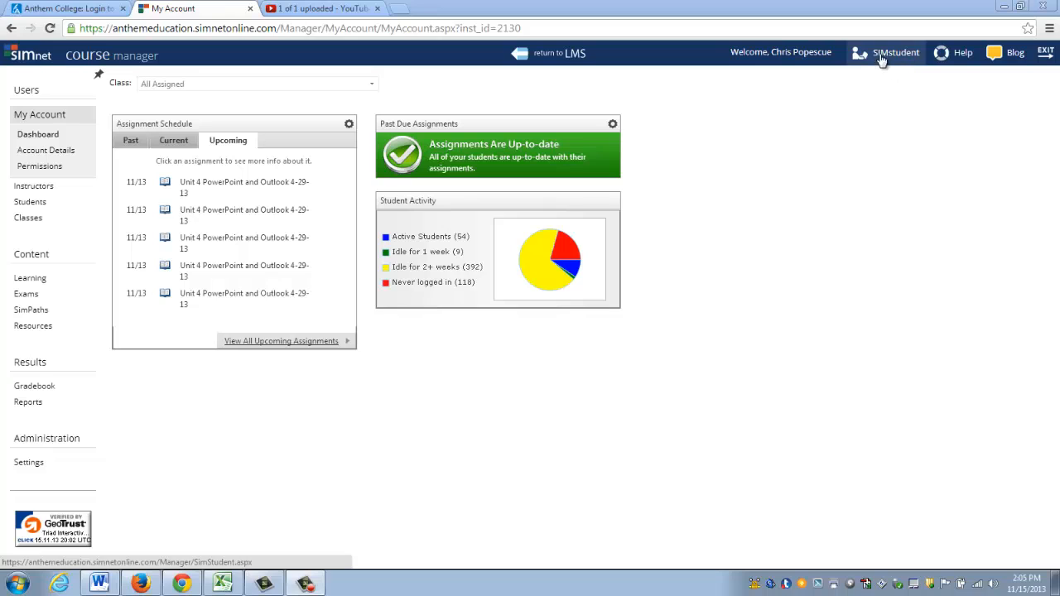
Check the help entries for the dashboard and for the gradebook, closing each help window
{"action": "left_click", "coordinate": [958, 65]}
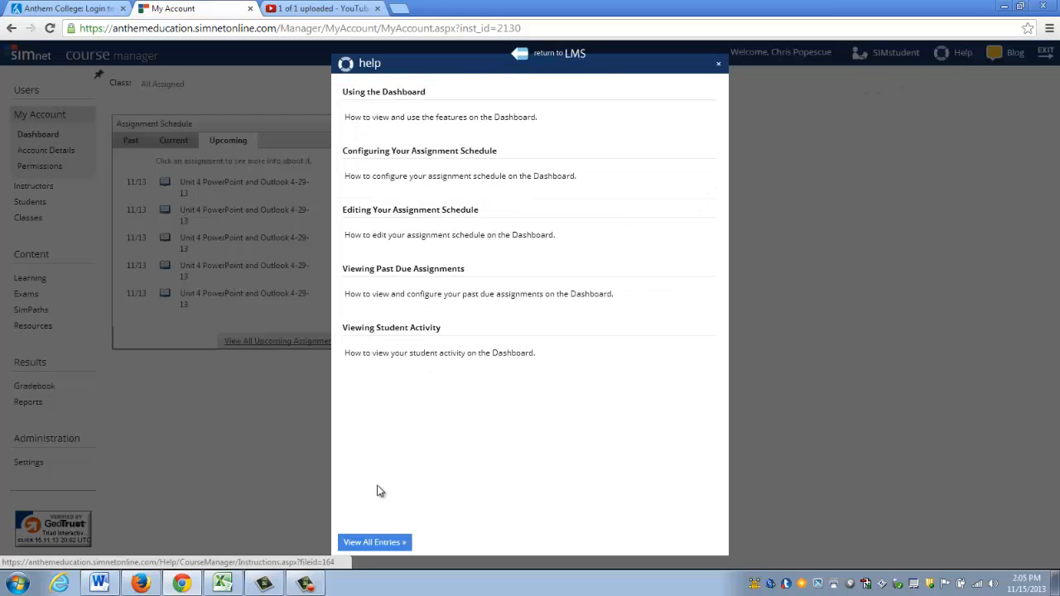
{"action": "left_click", "coordinate": [719, 66]}
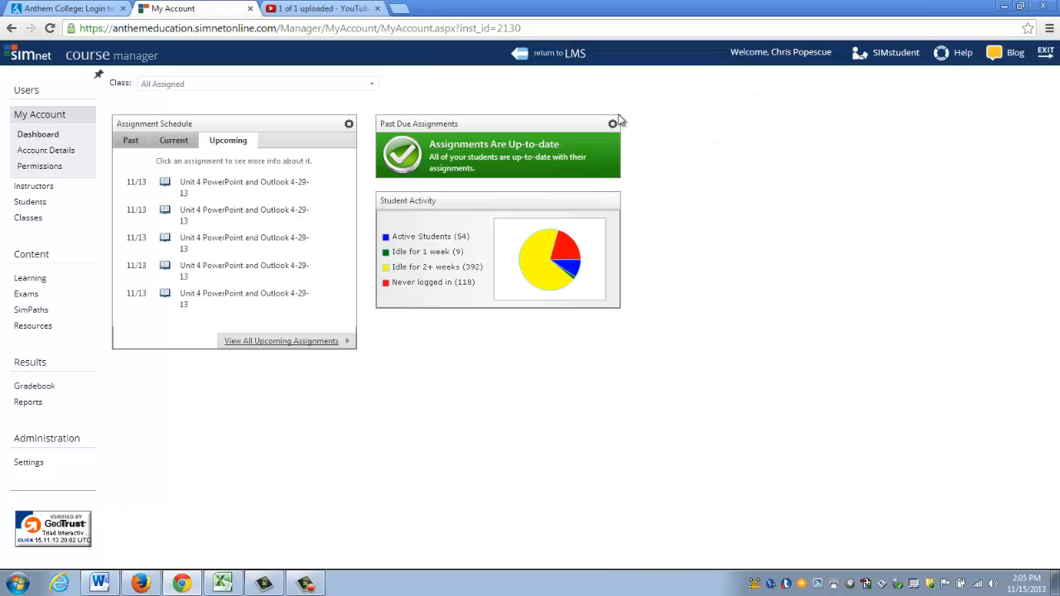
{"action": "left_click", "coordinate": [25, 386]}
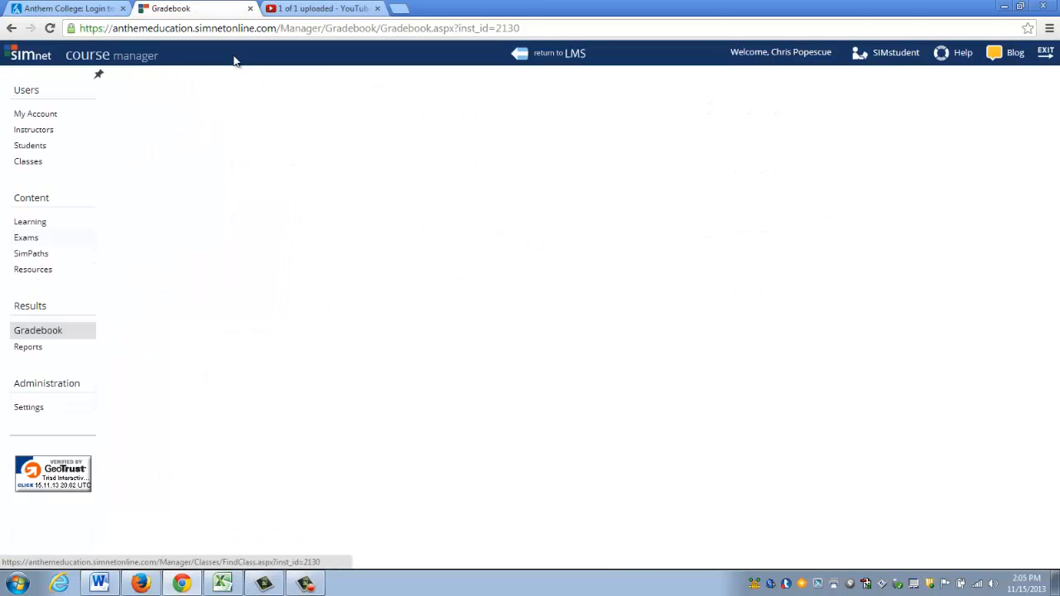
{"action": "left_click", "coordinate": [961, 52]}
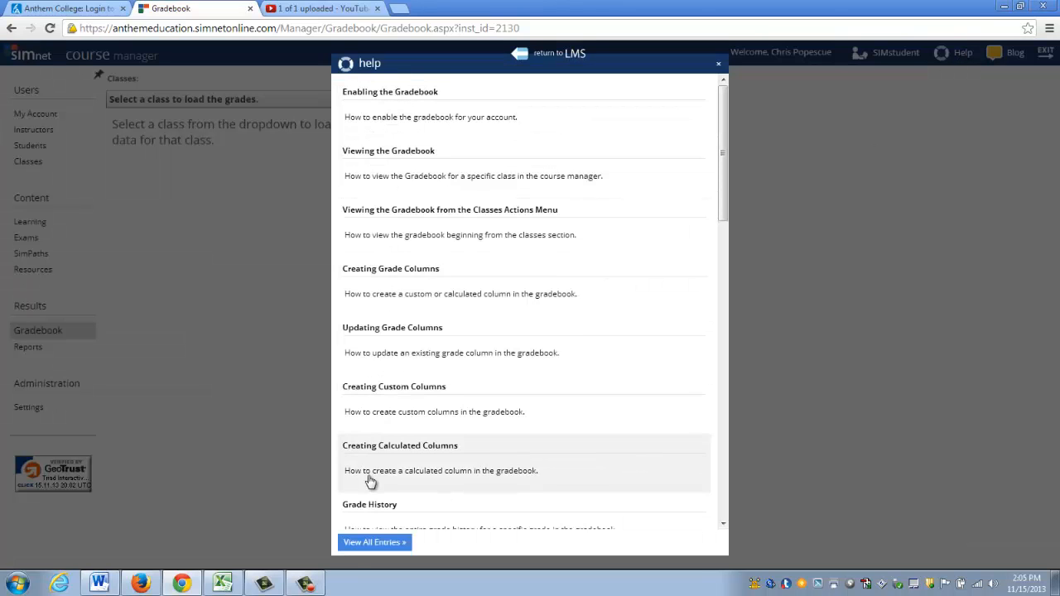
{"action": "left_click", "coordinate": [720, 68]}
Return to the account dashboard and look through the classes available for filtering it, without choosing one
{"action": "left_click", "coordinate": [40, 115]}
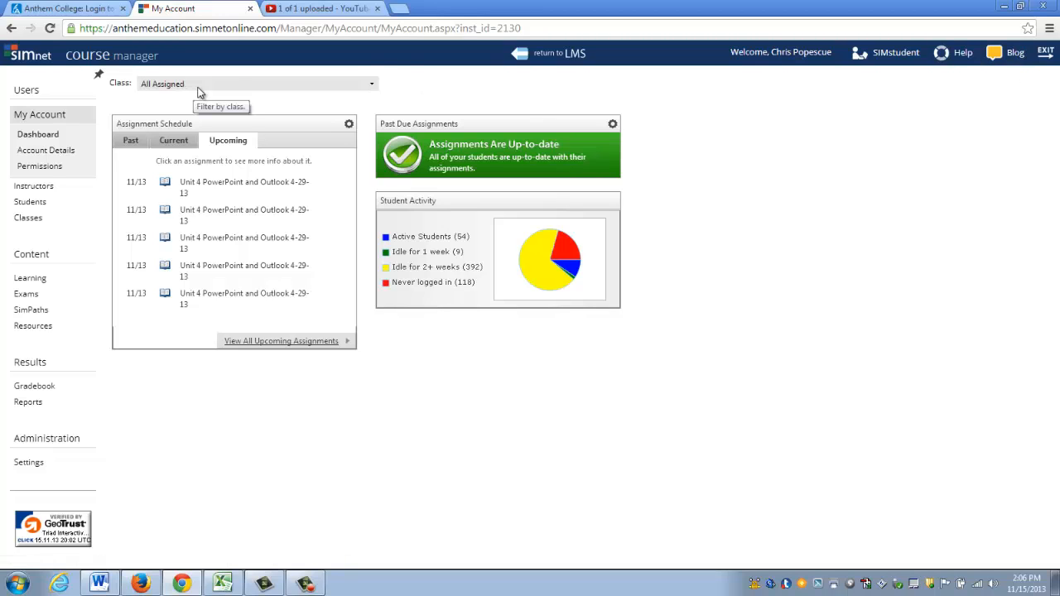
{"action": "left_click", "coordinate": [370, 87]}
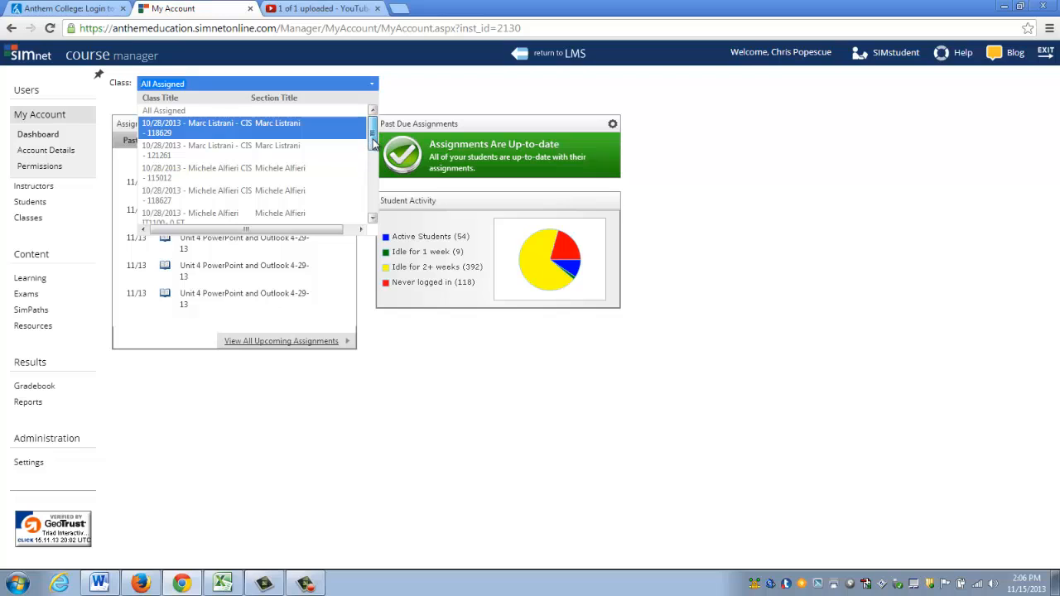
{"action": "left_click_drag", "start_coordinate": [372, 135], "coordinate": [366, 214]}
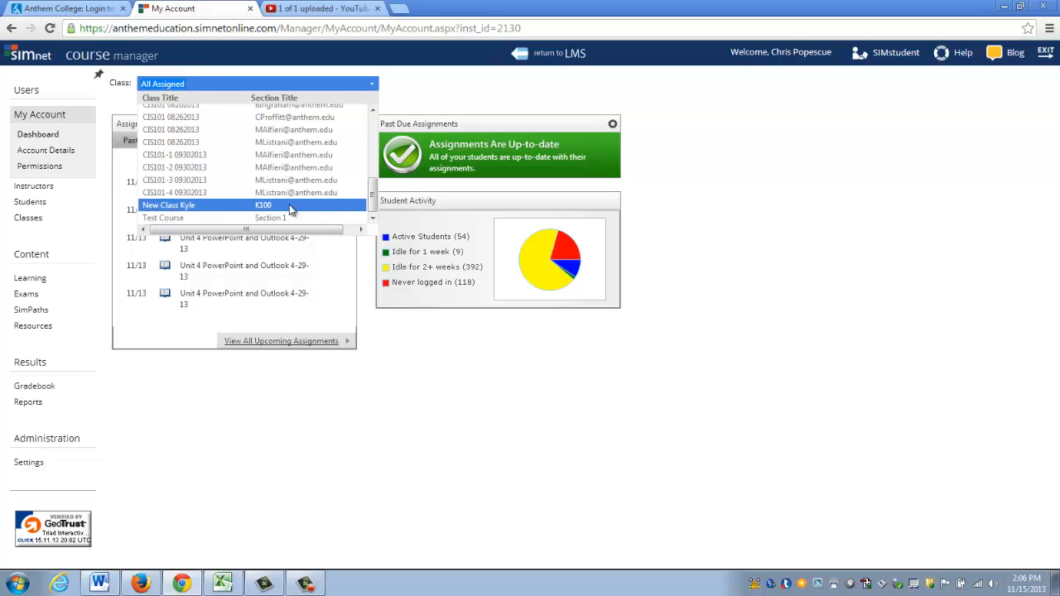
{"action": "left_click", "coordinate": [787, 235]}
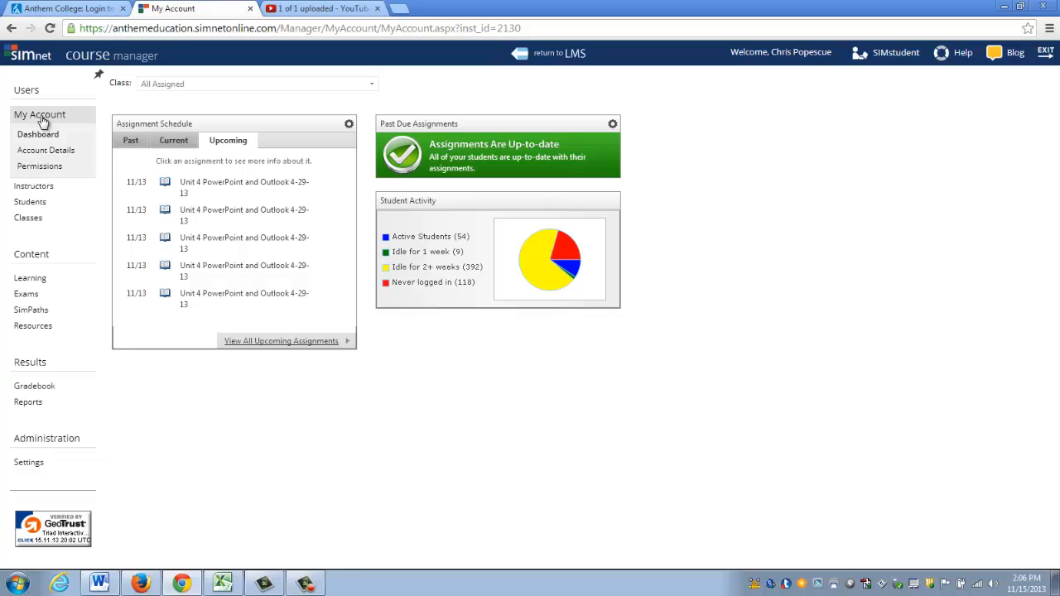
Look through the past, current and upcoming assignments in the Assignment Schedule and examine an upcoming Unit 4 PowerPoint and Outlook assignment
{"action": "left_click", "coordinate": [126, 144]}
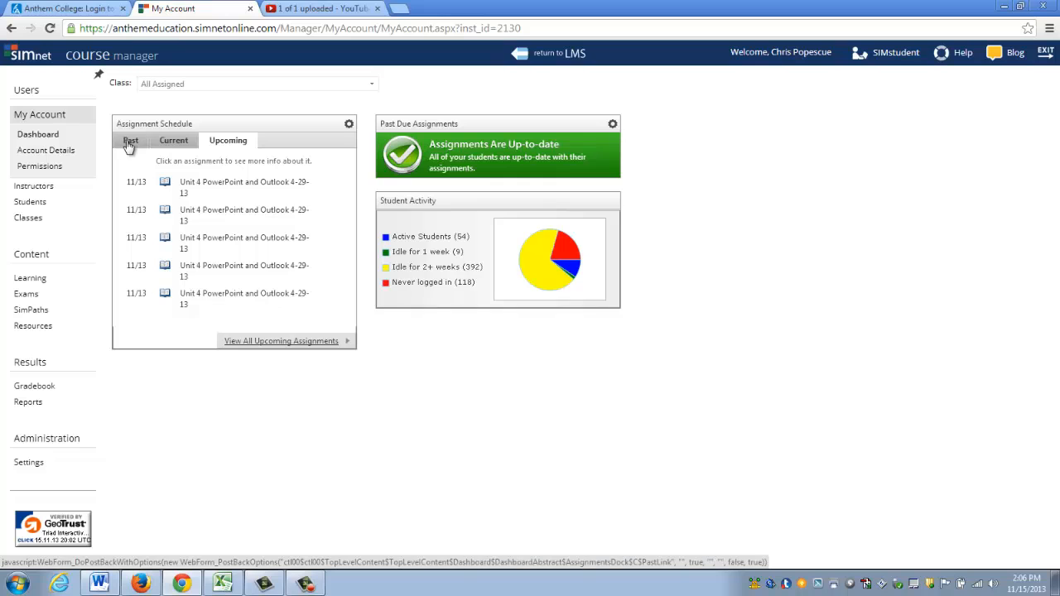
{"action": "left_click", "coordinate": [184, 144]}
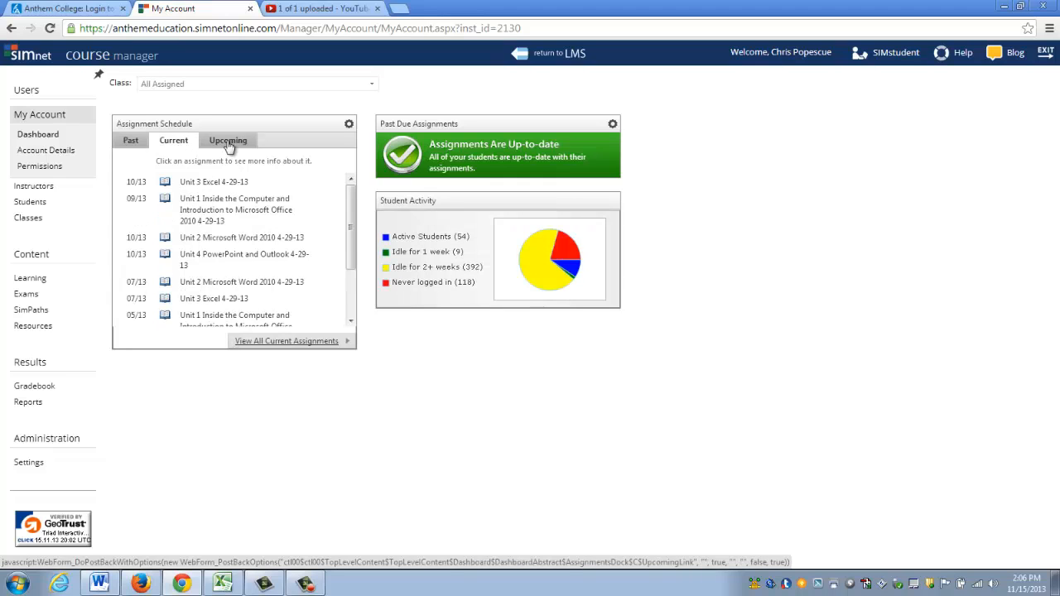
{"action": "left_click", "coordinate": [217, 145]}
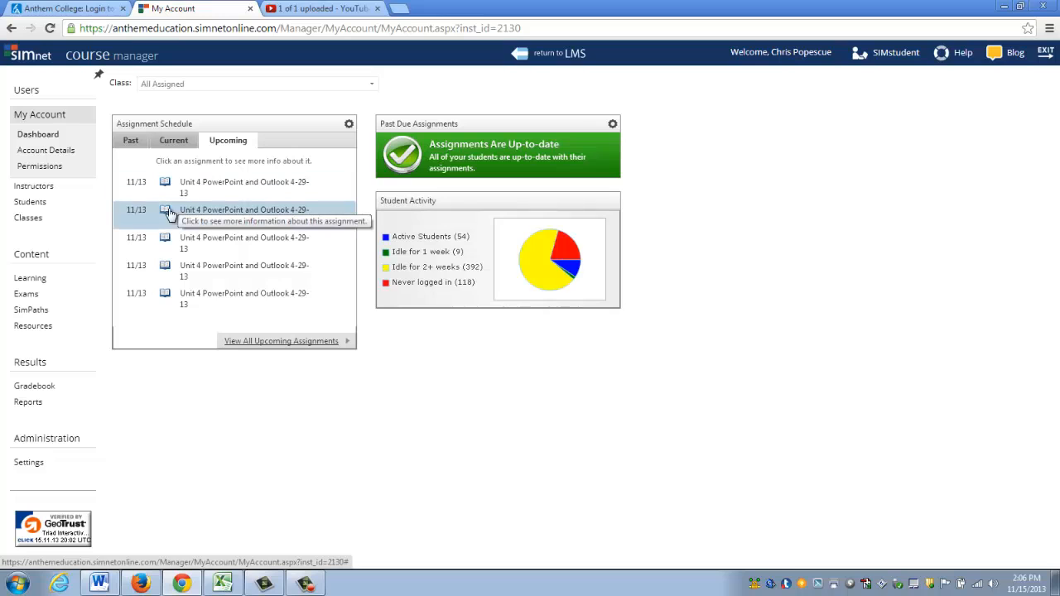
{"action": "left_click", "coordinate": [172, 217]}
{"action": "scroll", "coordinate": [199, 233], "scroll_direction": "down", "scroll_amount": 1}
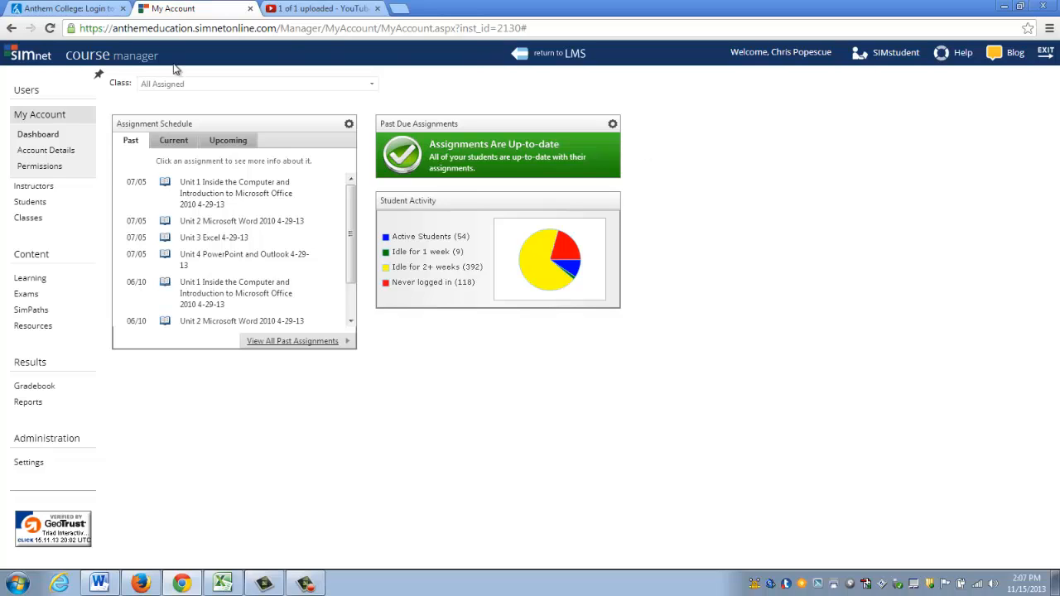
Examine the scheduling details of the current Unit 3 Excel 4-29-13 assignment and cancel the update dialog
{"action": "left_click", "coordinate": [177, 146]}
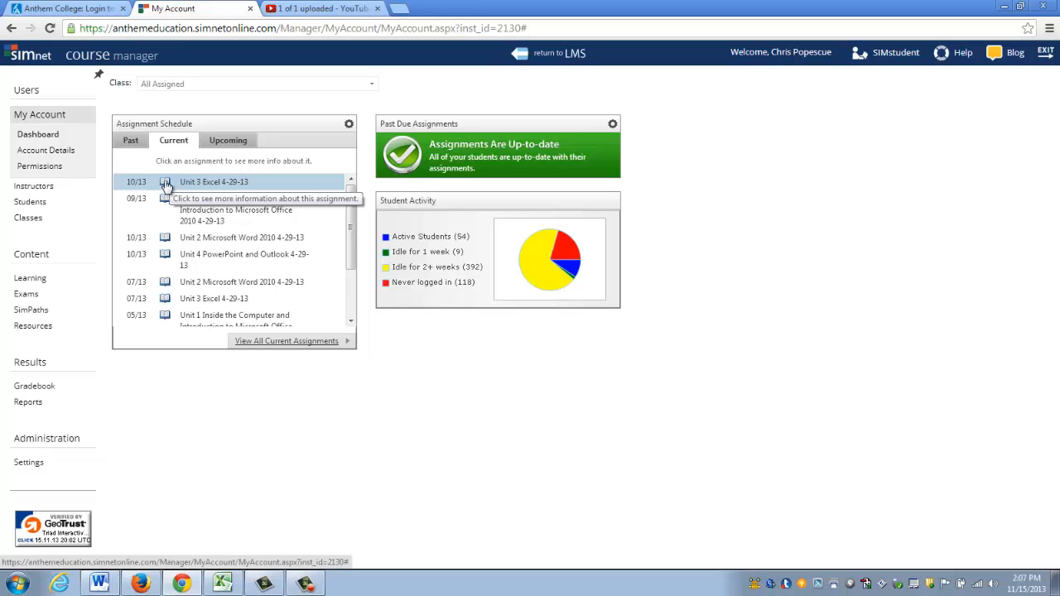
{"action": "left_click", "coordinate": [165, 184]}
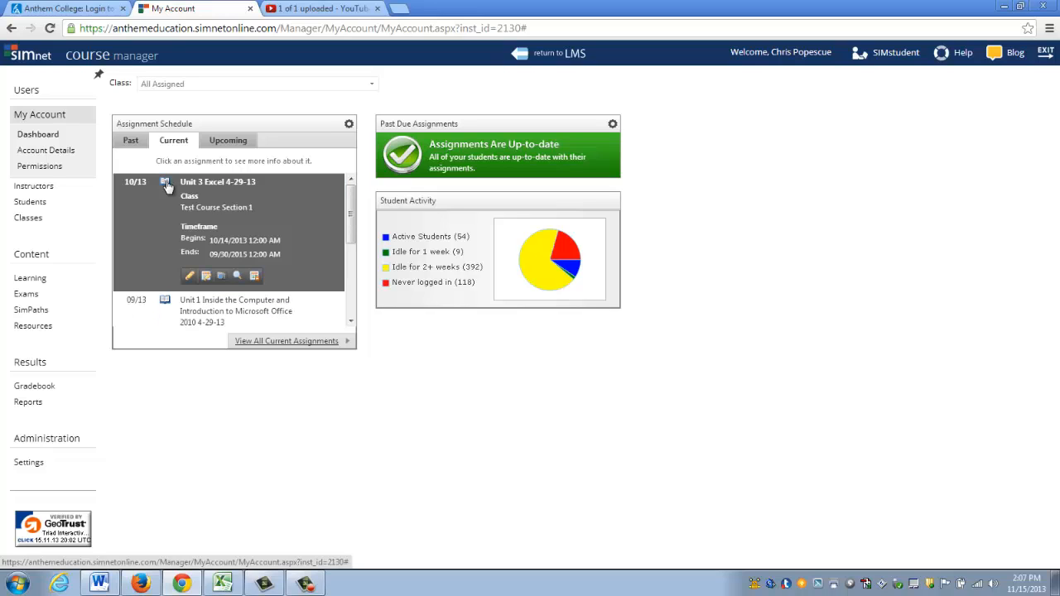
{"action": "left_click", "coordinate": [207, 278]}
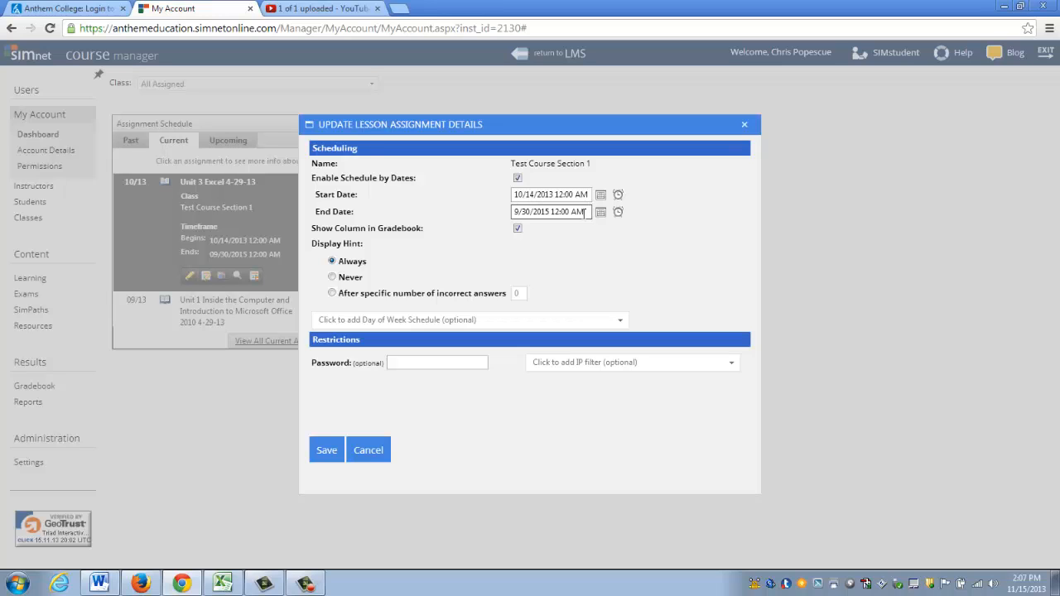
{"action": "left_click", "coordinate": [374, 458]}
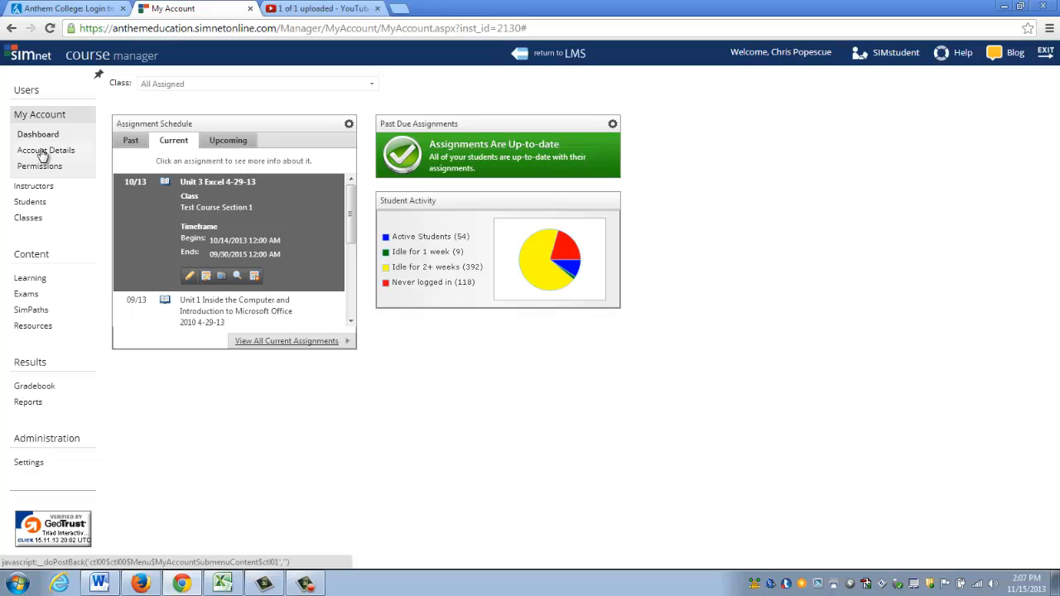
Filter the student search to the class with section title K100
{"action": "left_click", "coordinate": [25, 205]}
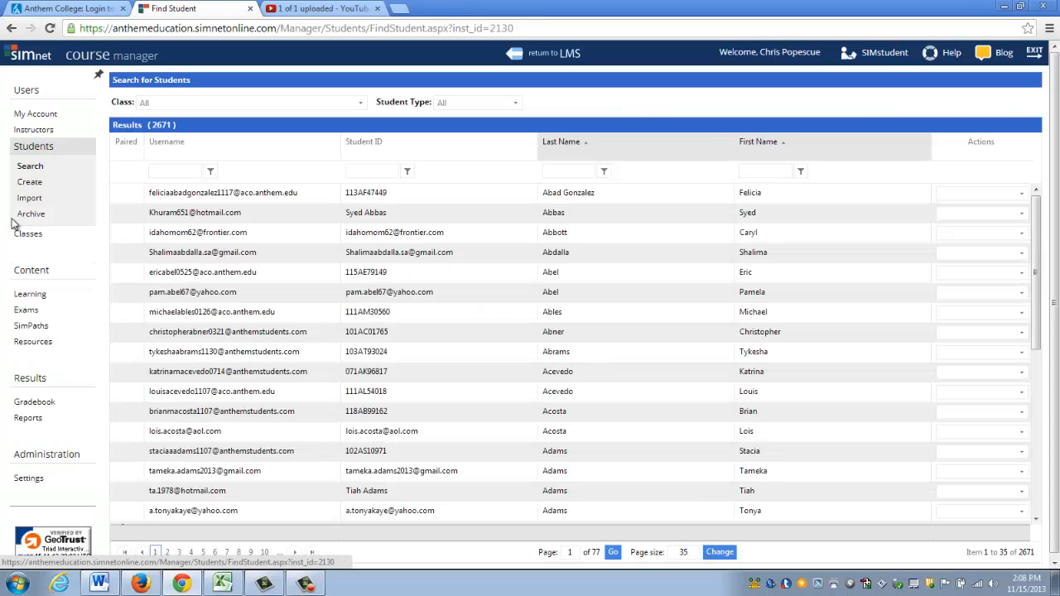
{"action": "left_click", "coordinate": [361, 106]}
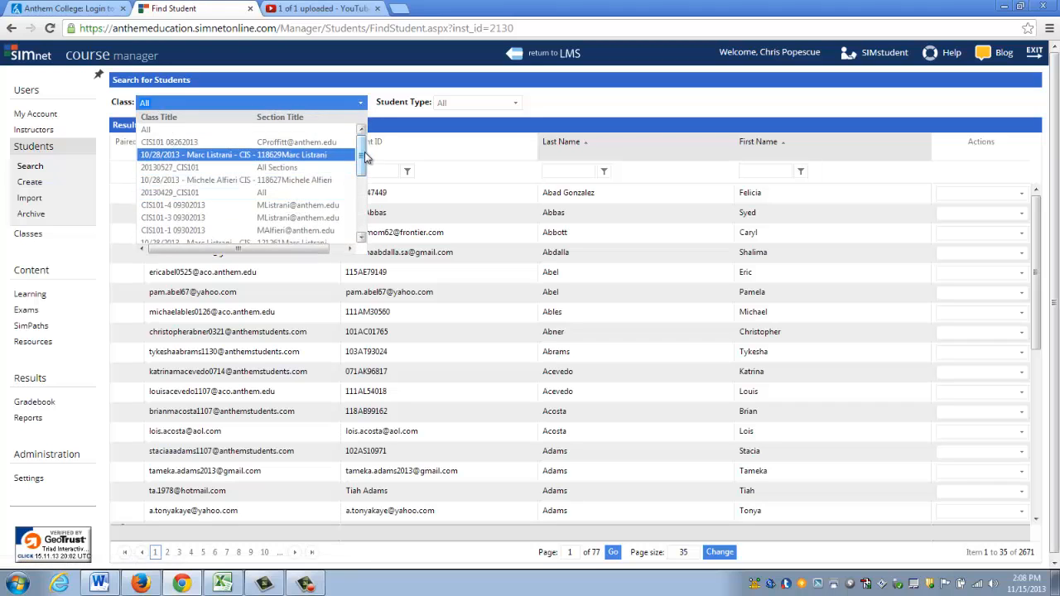
{"action": "left_click_drag", "start_coordinate": [365, 159], "coordinate": [365, 225]}
{"action": "scroll", "coordinate": [277, 198], "scroll_direction": "up", "scroll_amount": 10}
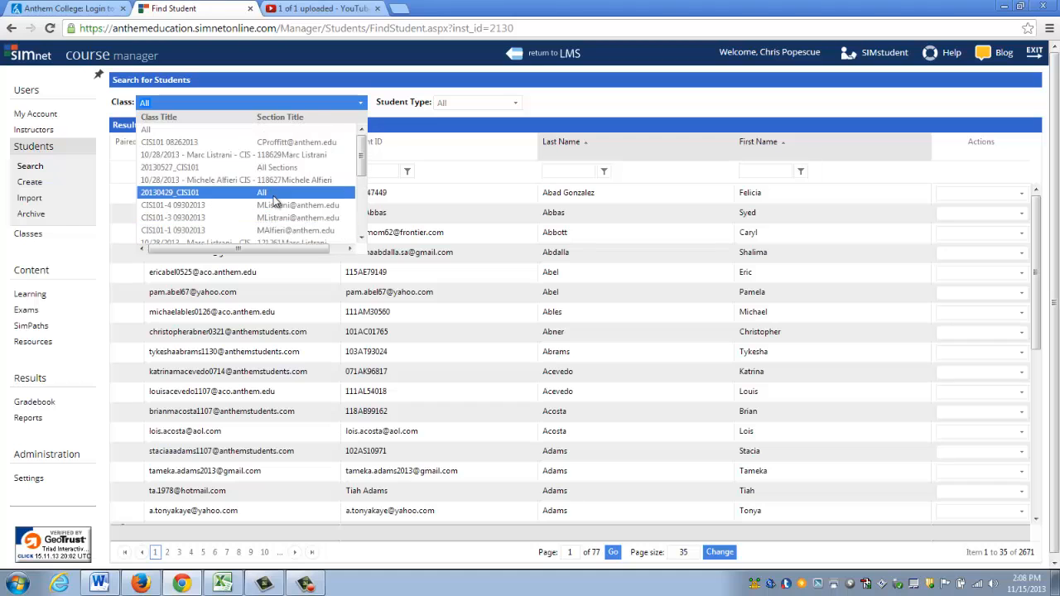
{"action": "left_click_drag", "start_coordinate": [364, 157], "coordinate": [365, 169]}
{"action": "left_click", "coordinate": [282, 212]}
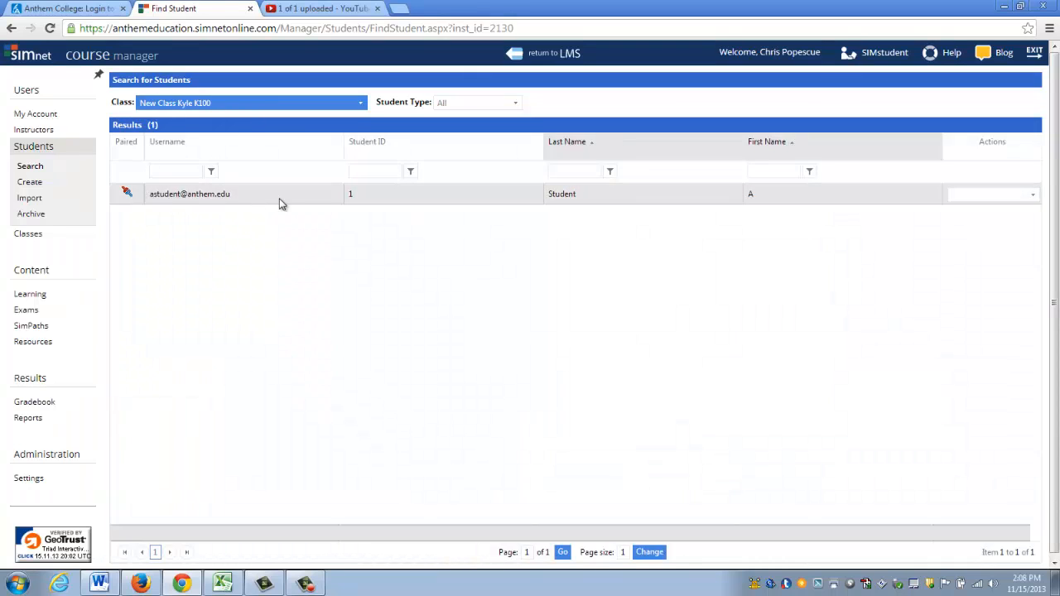
Open the listed student's record with Edit/Assign and check the ADA Multiplier in the personal information
{"action": "left_click", "coordinate": [1010, 197]}
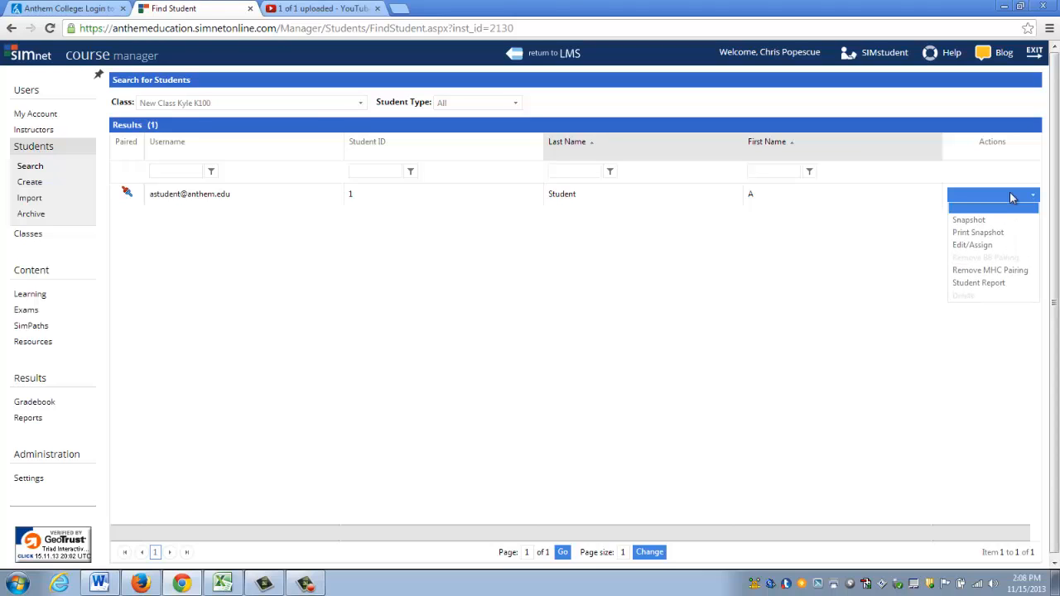
{"action": "left_click", "coordinate": [988, 246]}
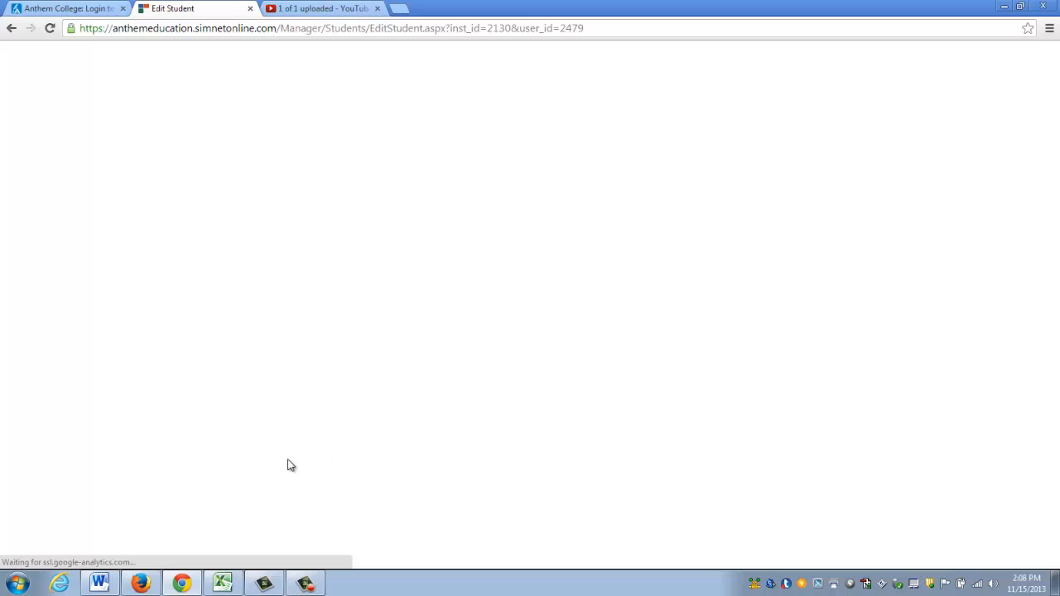
{"action": "left_click_drag", "start_coordinate": [122, 241], "coordinate": [211, 243]}
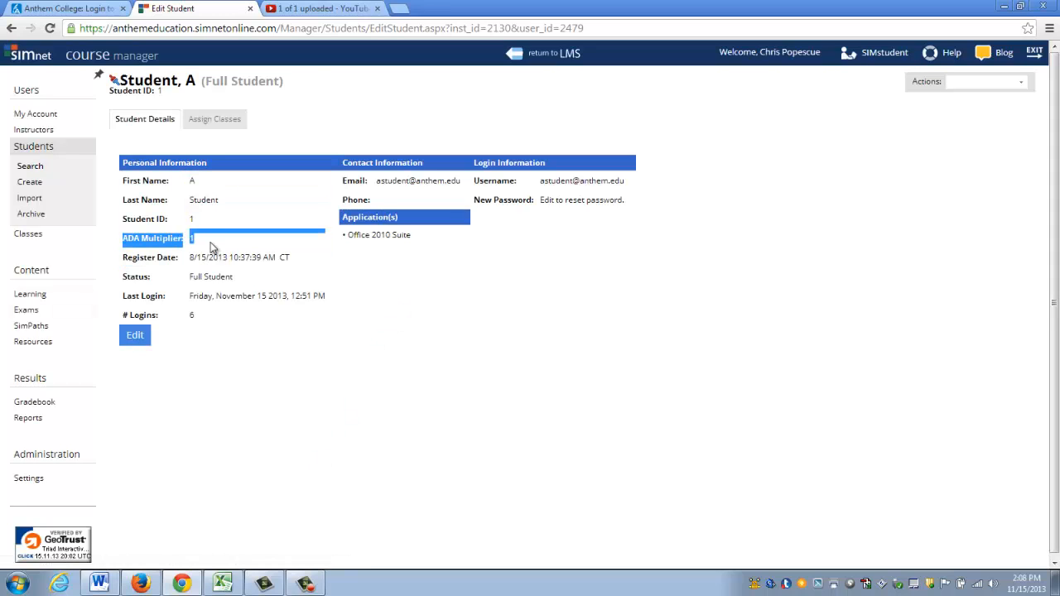
{"action": "left_click", "coordinate": [210, 242]}
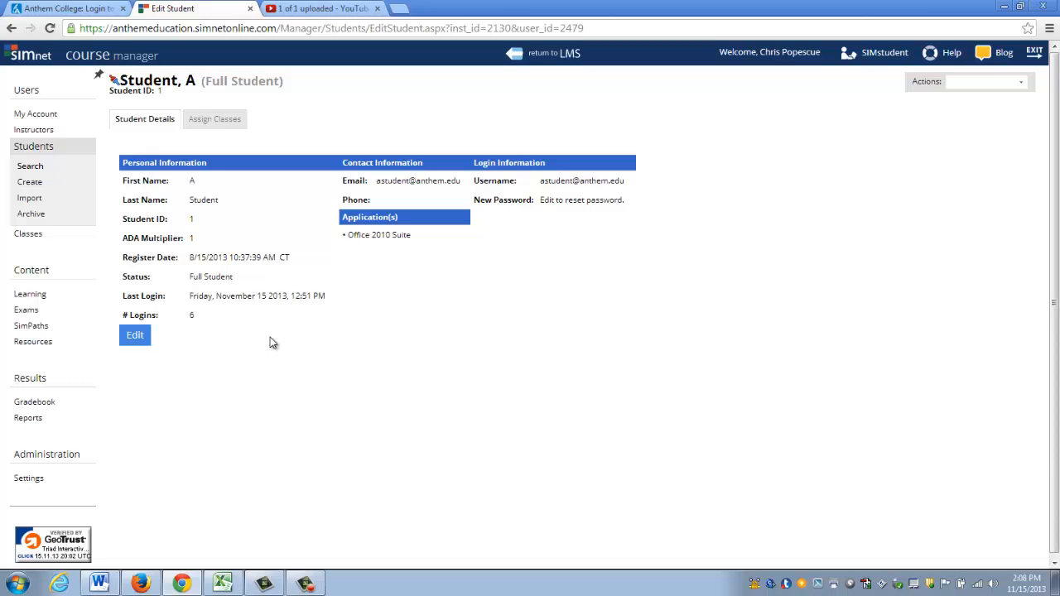
Try an ADA Multiplier of 2 in the student's details and cancel the edit
{"action": "left_click", "coordinate": [135, 335]}
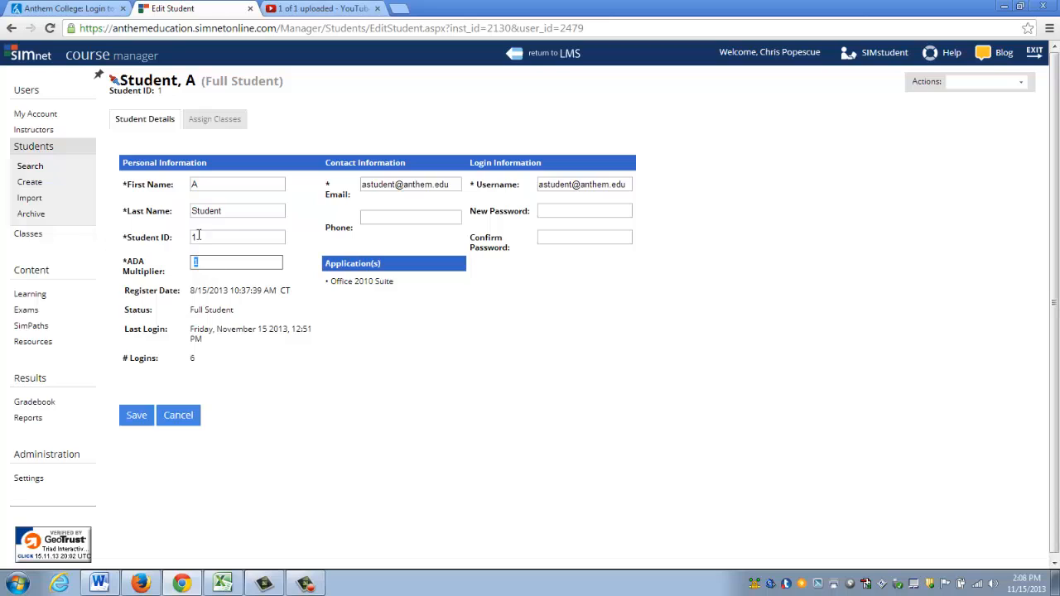
{"action": "type", "text": "2"}
{"action": "left_click", "coordinate": [424, 455]}
{"action": "left_click", "coordinate": [185, 419]}
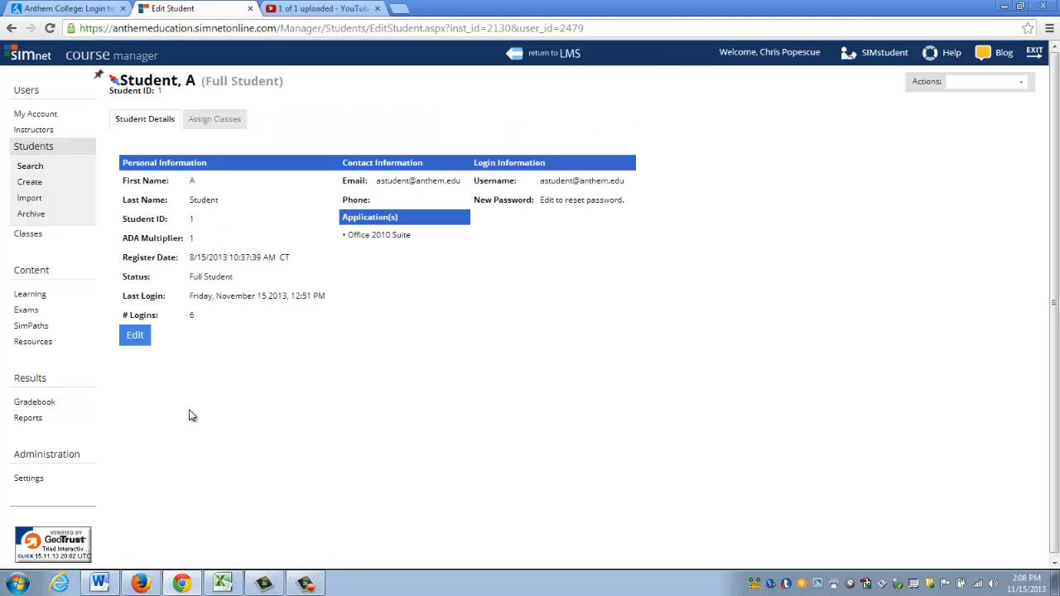
Look through the list of your own classes in the class search
{"action": "left_click", "coordinate": [26, 240]}
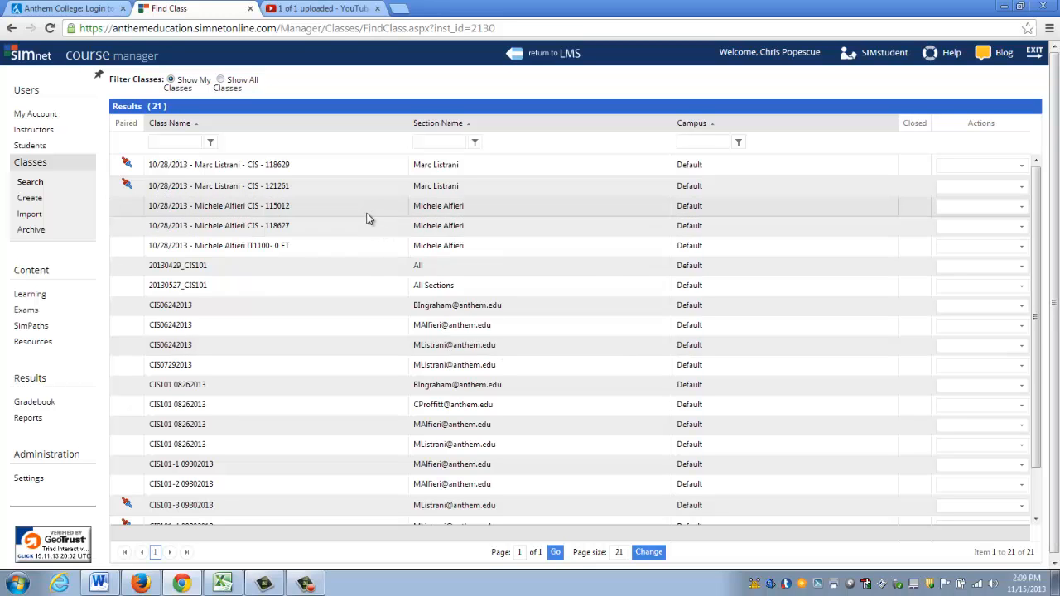
{"action": "scroll", "coordinate": [364, 248], "scroll_direction": "down", "scroll_amount": 2}
{"action": "scroll", "coordinate": [243, 274], "scroll_direction": "up", "scroll_amount": 2}
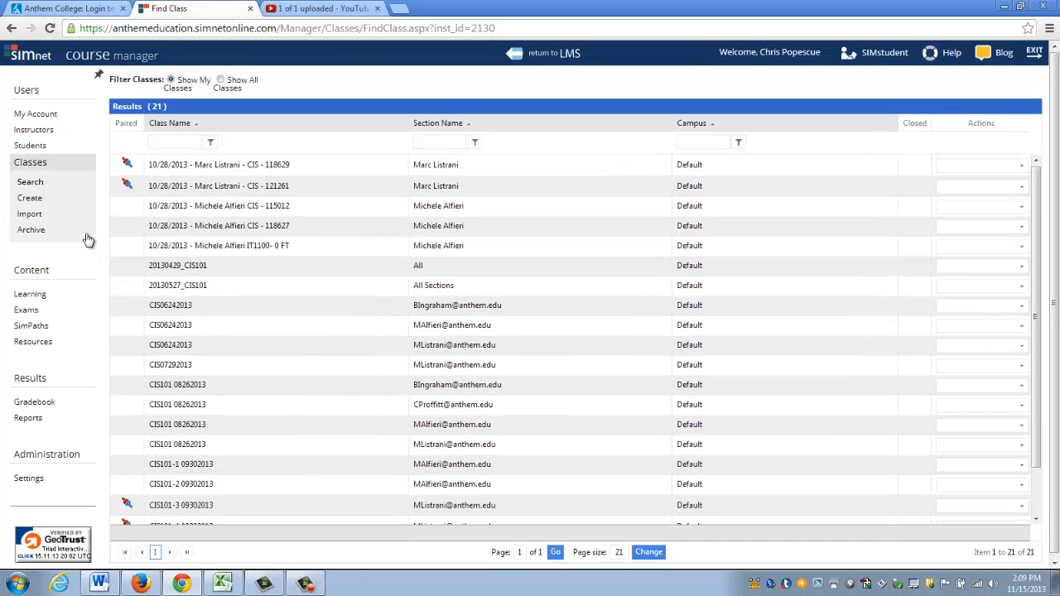
Create a new lesson titled with the instructor's first name in possessive form followed by "2010 Excel Lesson"
{"action": "left_click", "coordinate": [31, 295]}
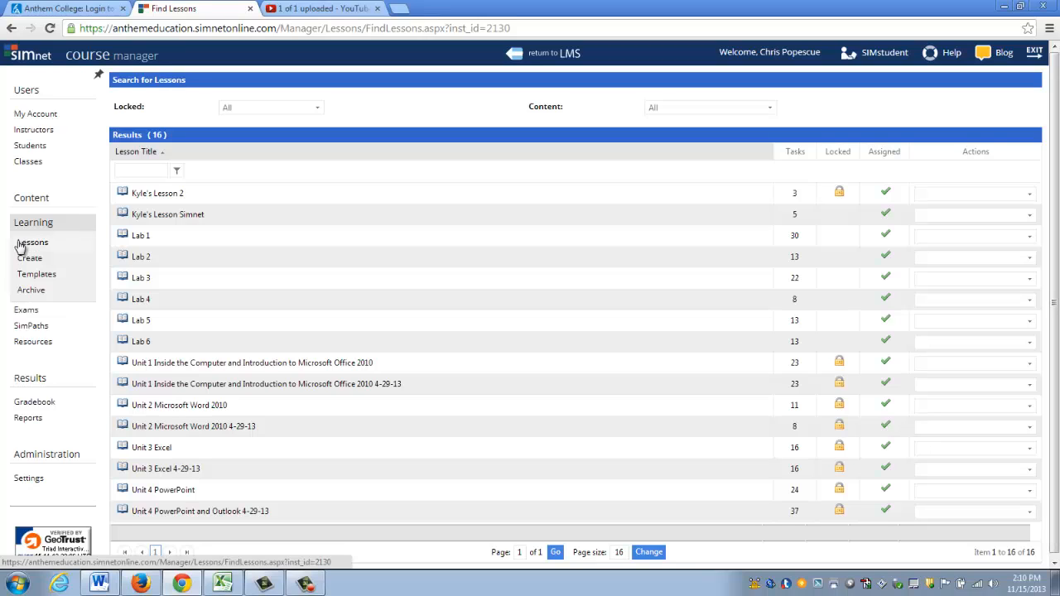
{"action": "left_click", "coordinate": [36, 264]}
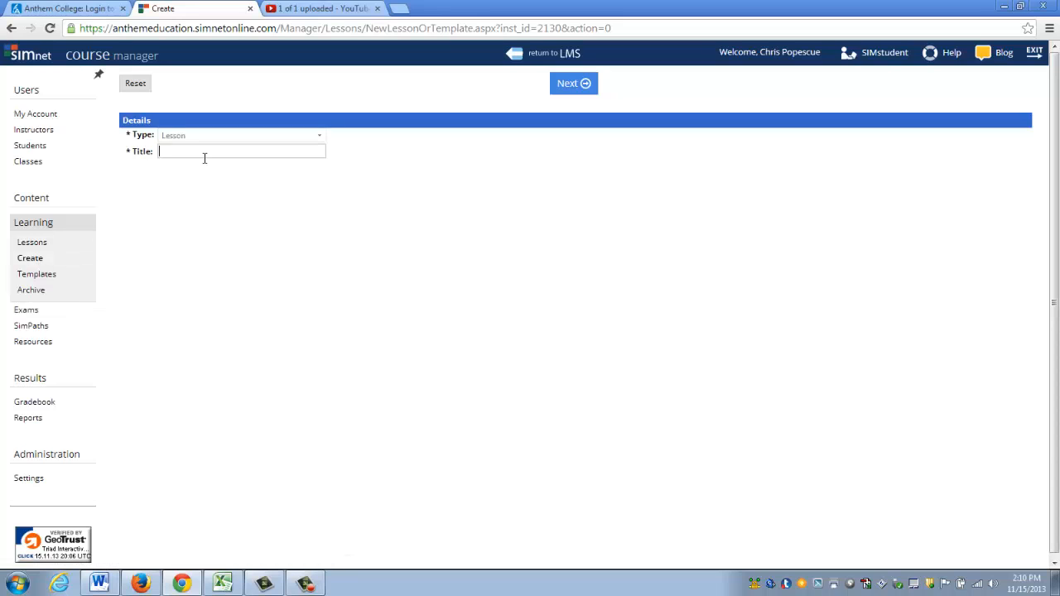
{"action": "left_click", "coordinate": [204, 155]}
{"action": "type", "text": "Kyle's"}
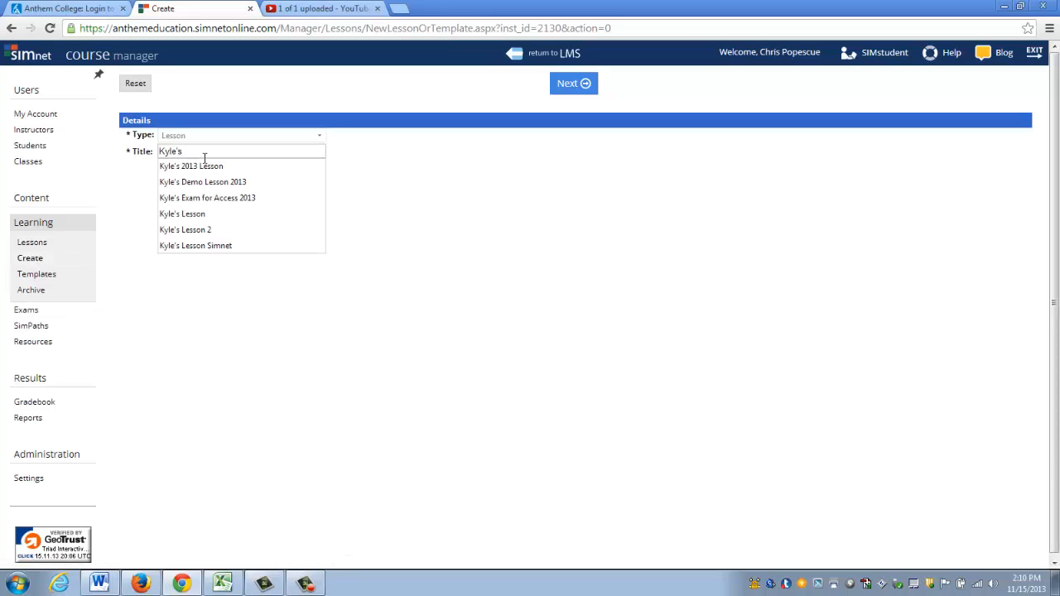
{"action": "type", "text": " 201"}
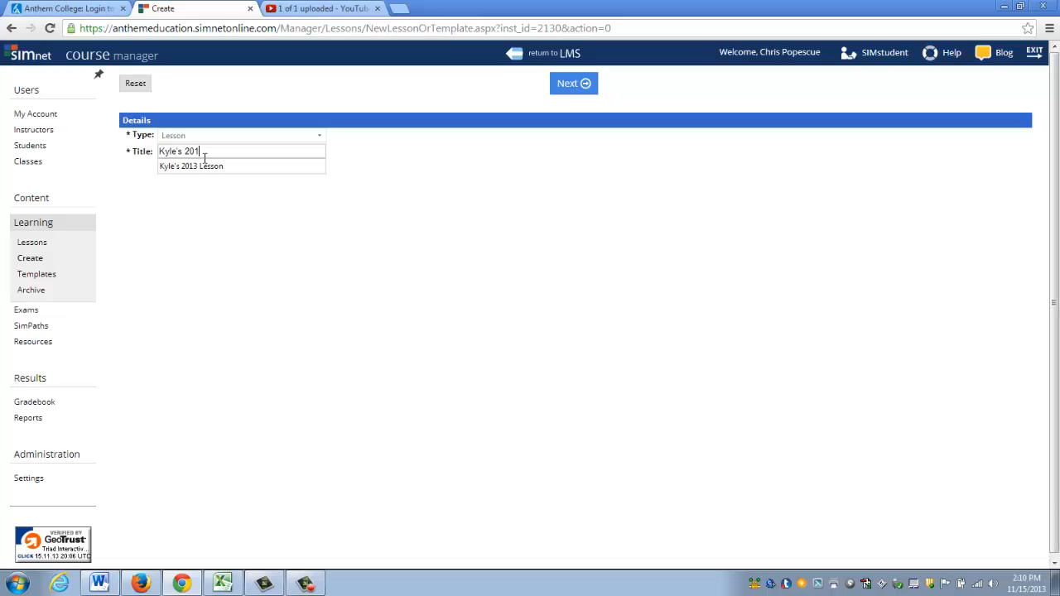
{"action": "type", "text": "0 Excel Lesson"}
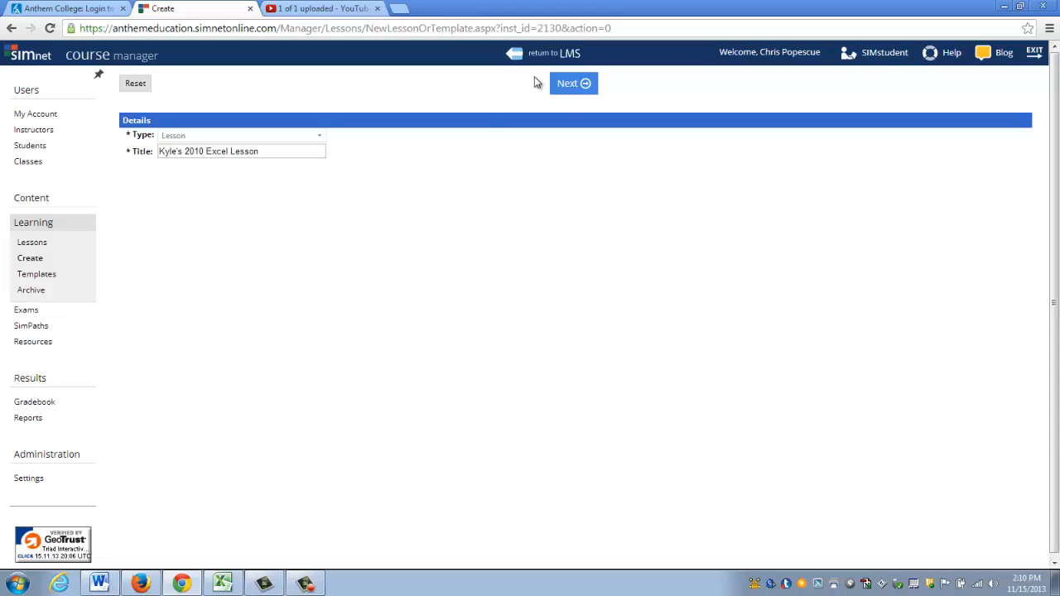
{"action": "left_click", "coordinate": [578, 86]}
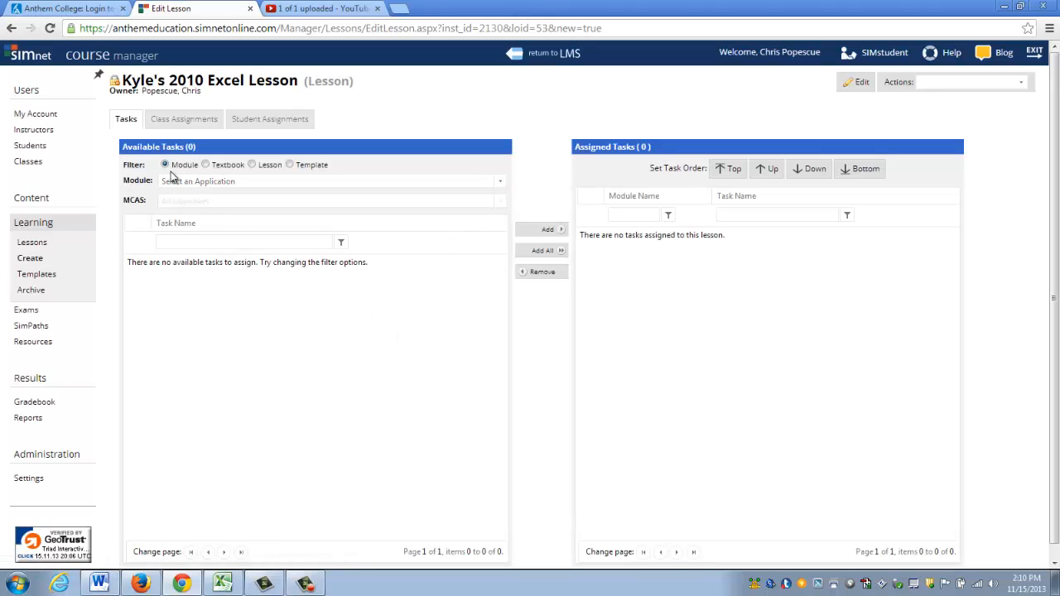
Look through the modules and textbooks offered as filters for the lesson's available tasks
{"action": "left_click", "coordinate": [273, 181]}
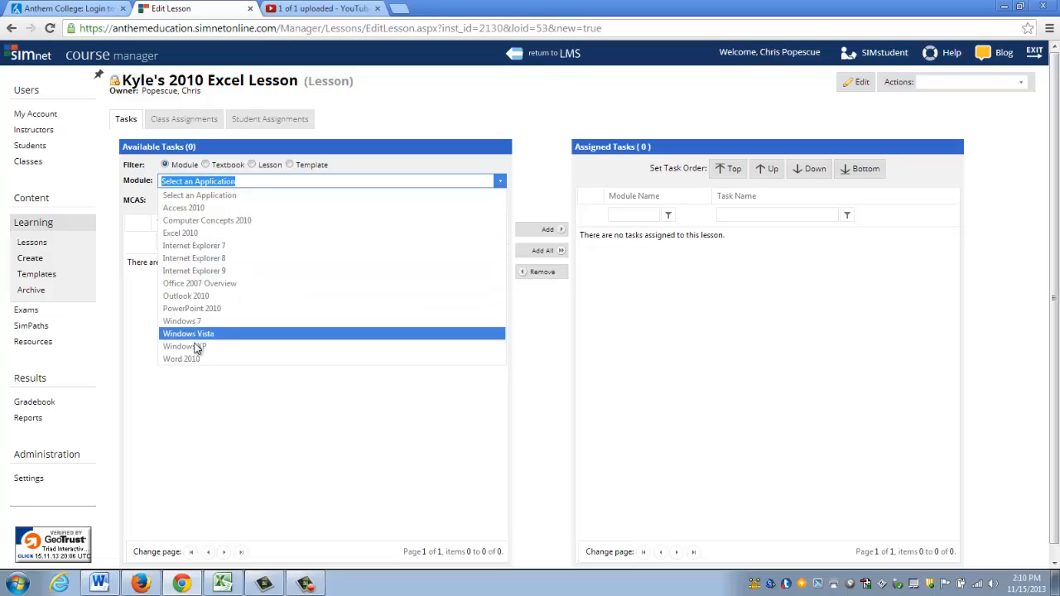
{"action": "left_click", "coordinate": [212, 164]}
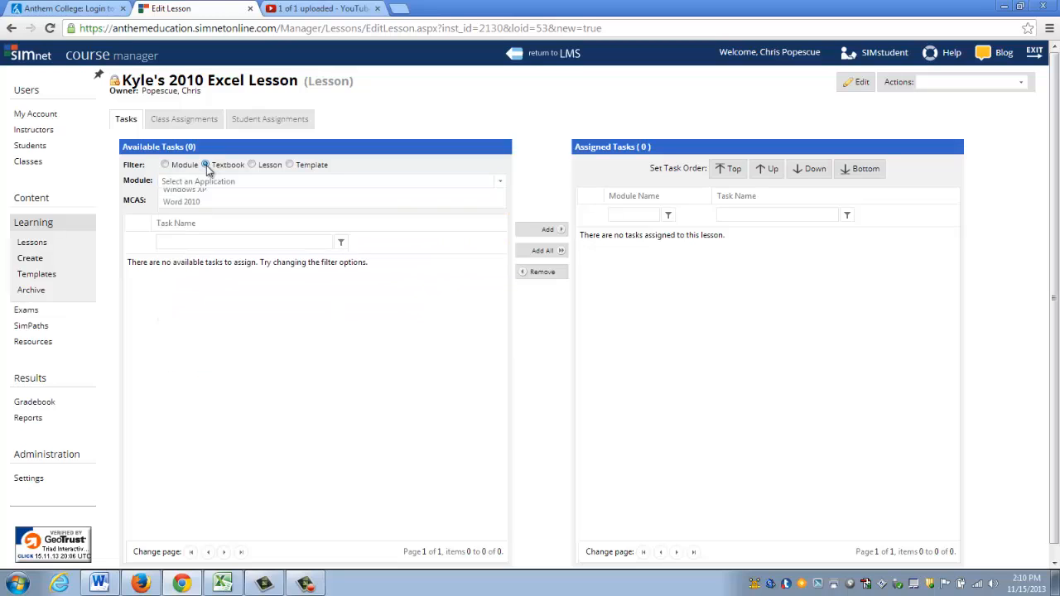
{"action": "left_click", "coordinate": [501, 183]}
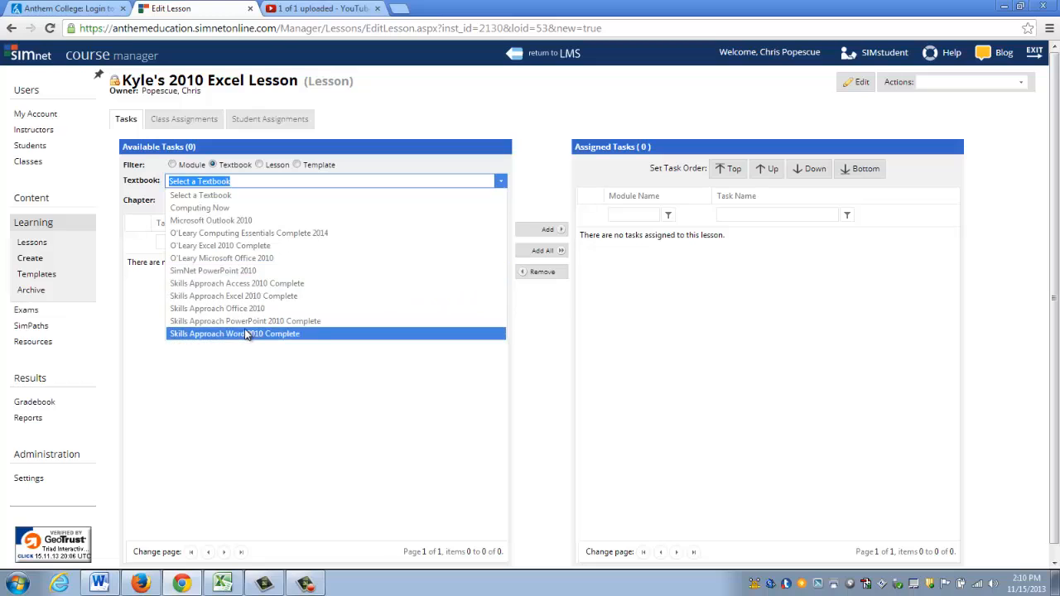
Filter the lesson's available tasks by module and choose Excel 2010
{"action": "left_click", "coordinate": [172, 165]}
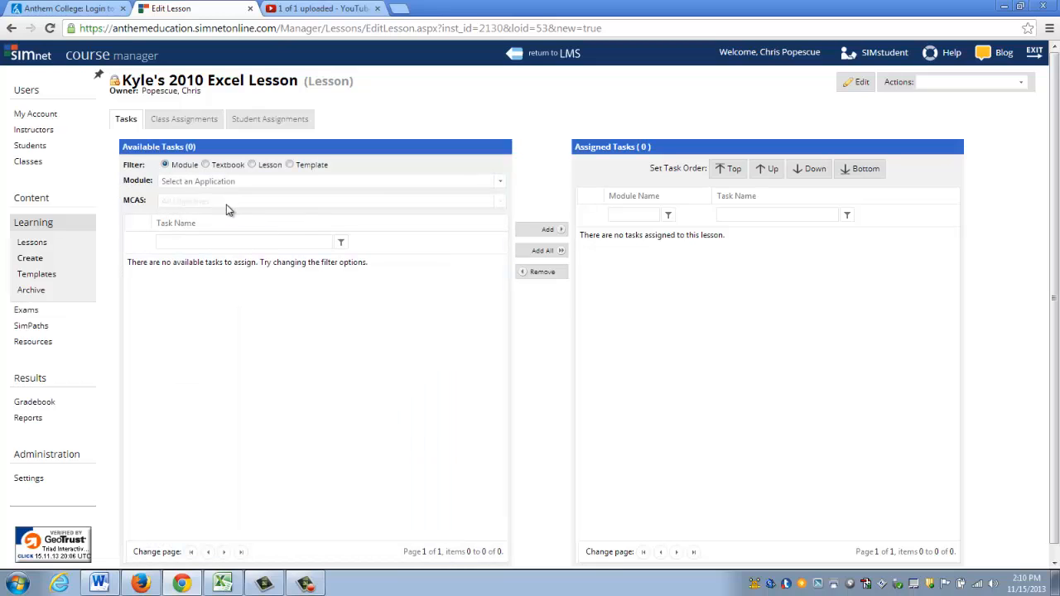
{"action": "left_click", "coordinate": [208, 180]}
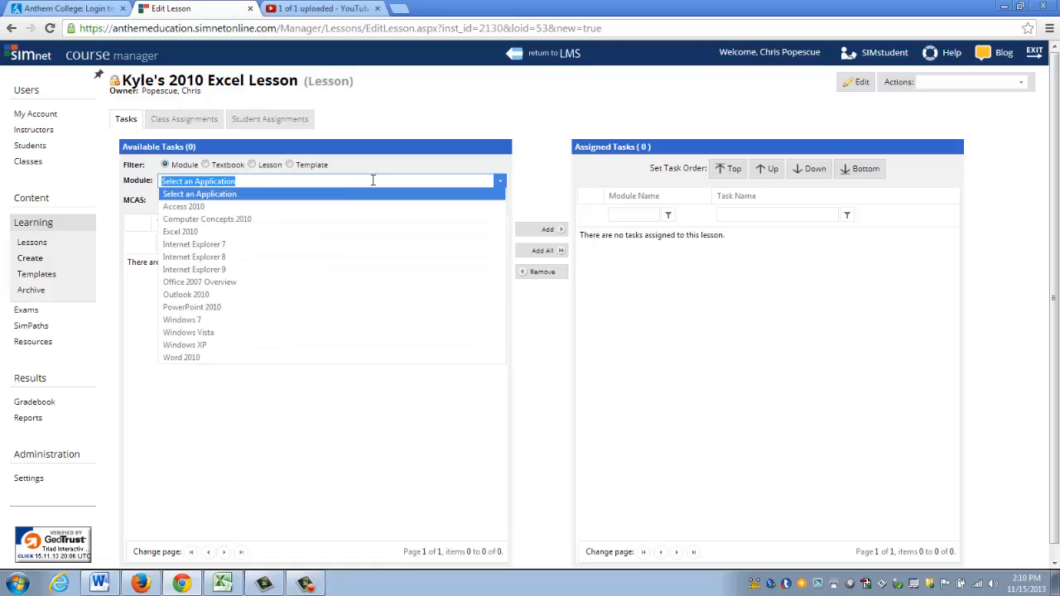
{"action": "left_click", "coordinate": [199, 233]}
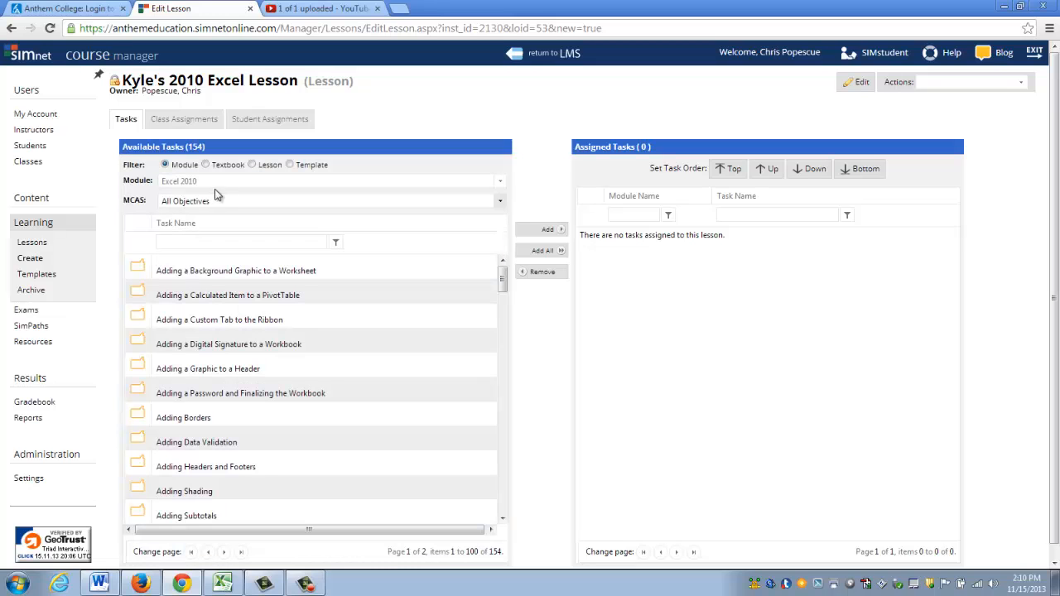
Try narrowing the Excel 2010 tasks to the MCAS objective EX10-1.1.1 - Use hot keys, and restore All Objectives
{"action": "left_click", "coordinate": [500, 201]}
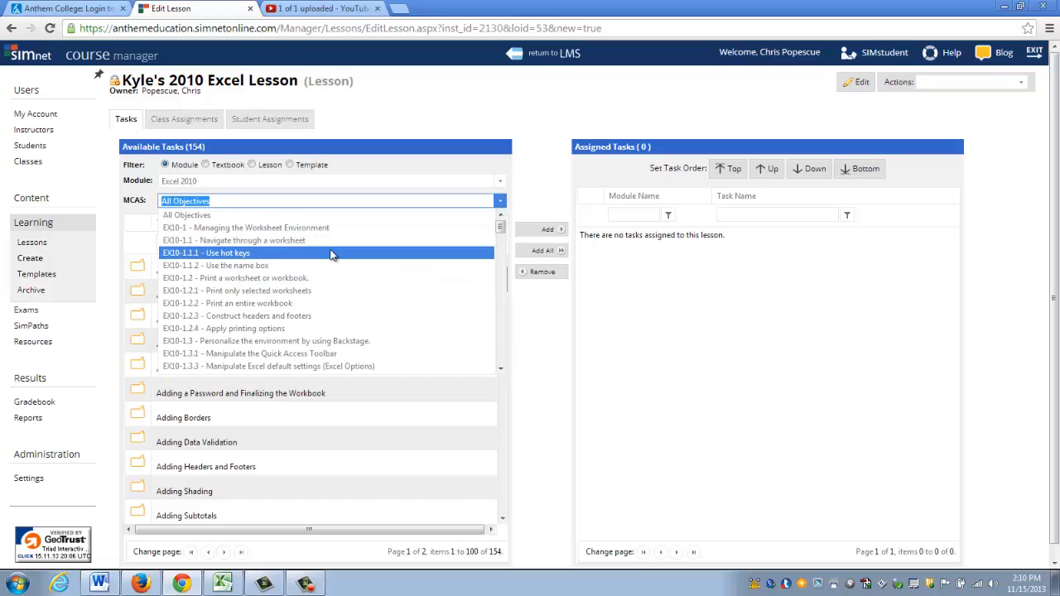
{"action": "left_click", "coordinate": [239, 254]}
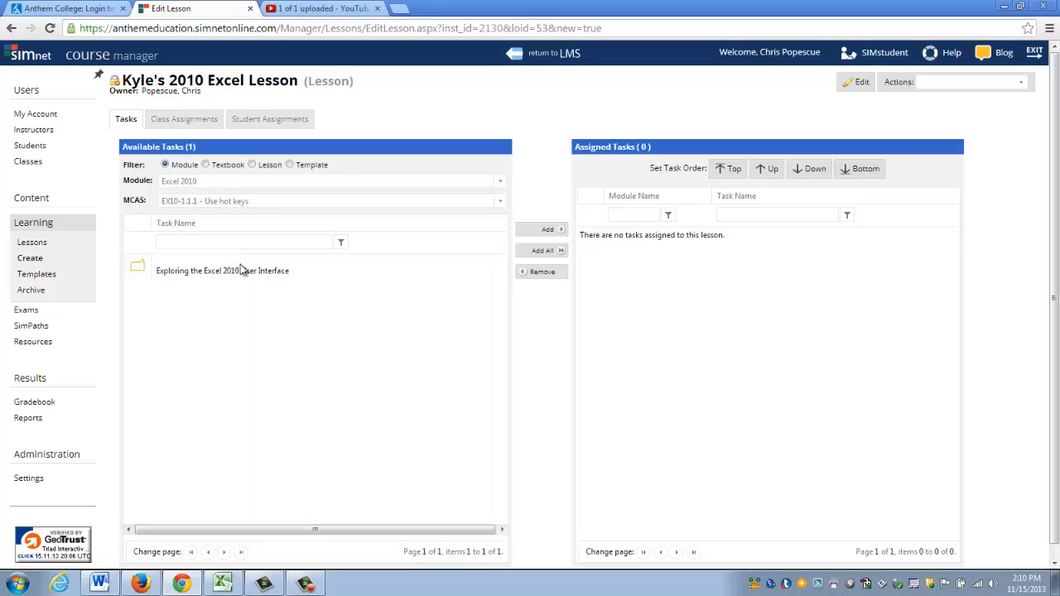
{"action": "left_click", "coordinate": [208, 276]}
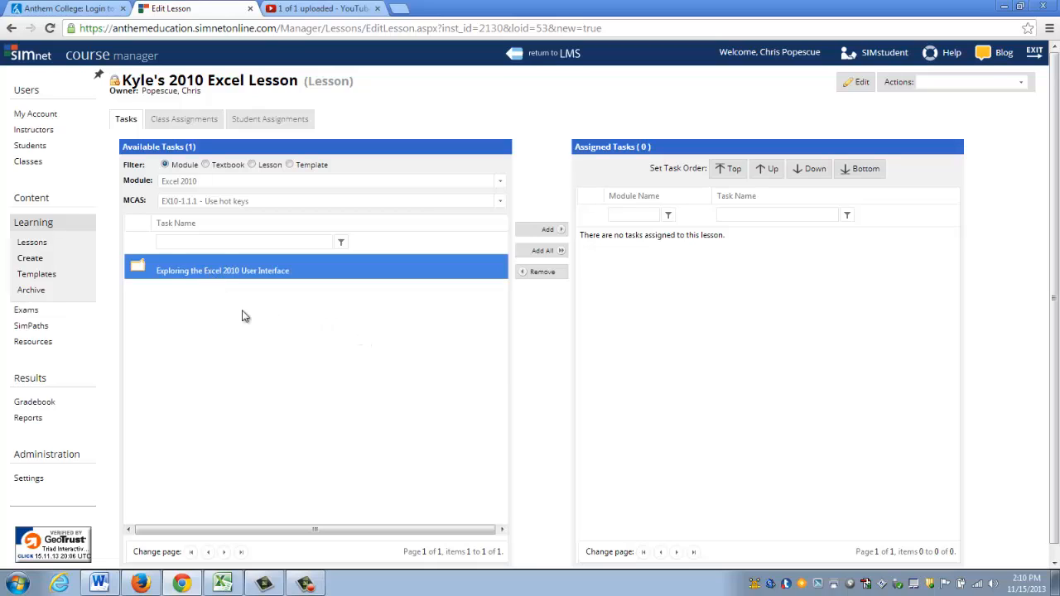
{"action": "left_click", "coordinate": [265, 201]}
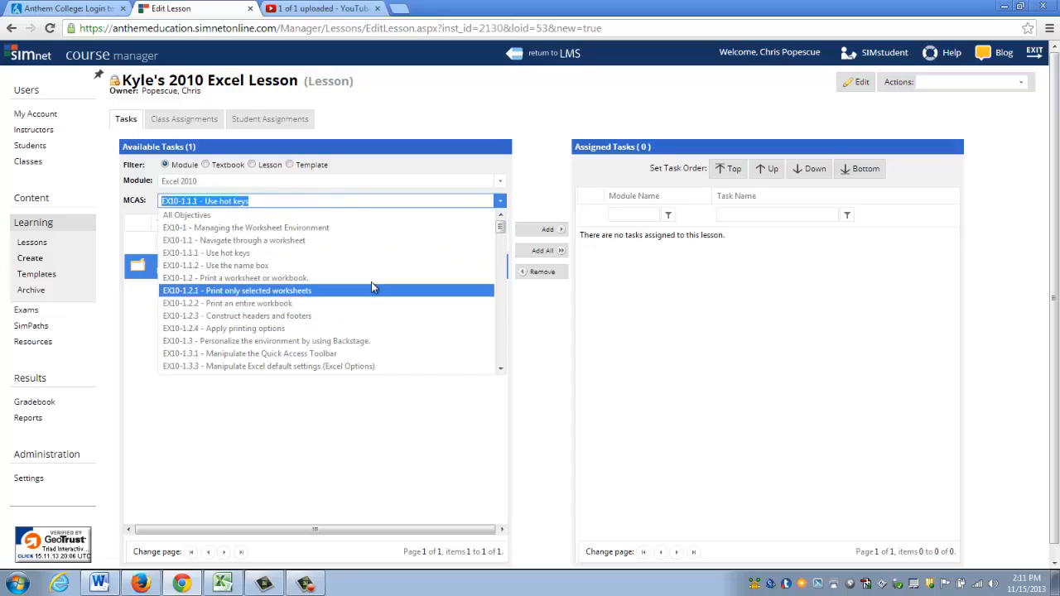
{"action": "left_click", "coordinate": [195, 215]}
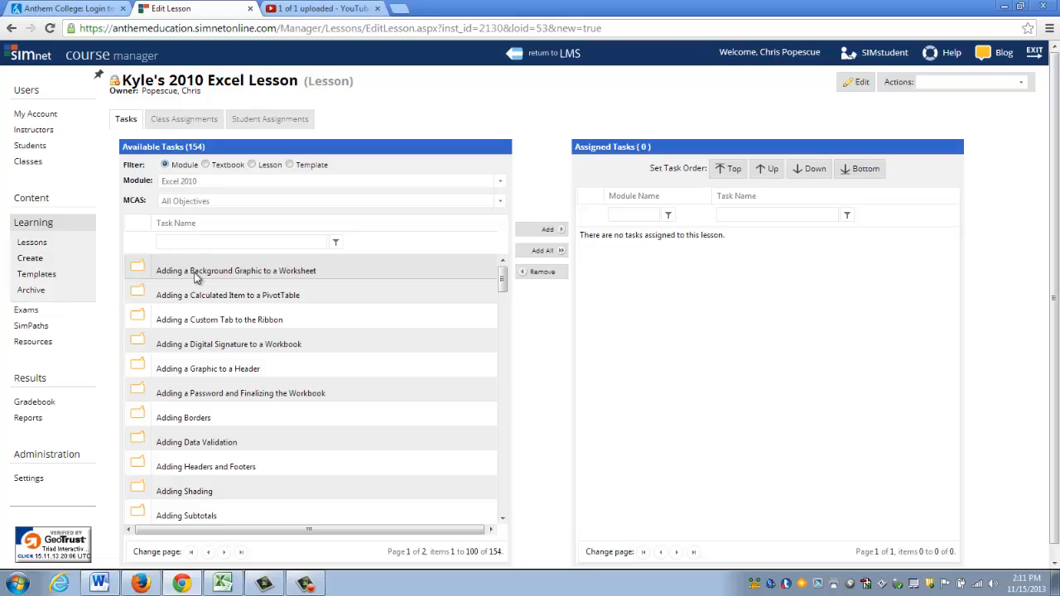
Add the Background Graphic, Calculated Item, Digital Signature, Password and Finalizing, Borders, Headers and Footers, and Shading tasks to the lesson
{"action": "left_click", "coordinate": [193, 273]}
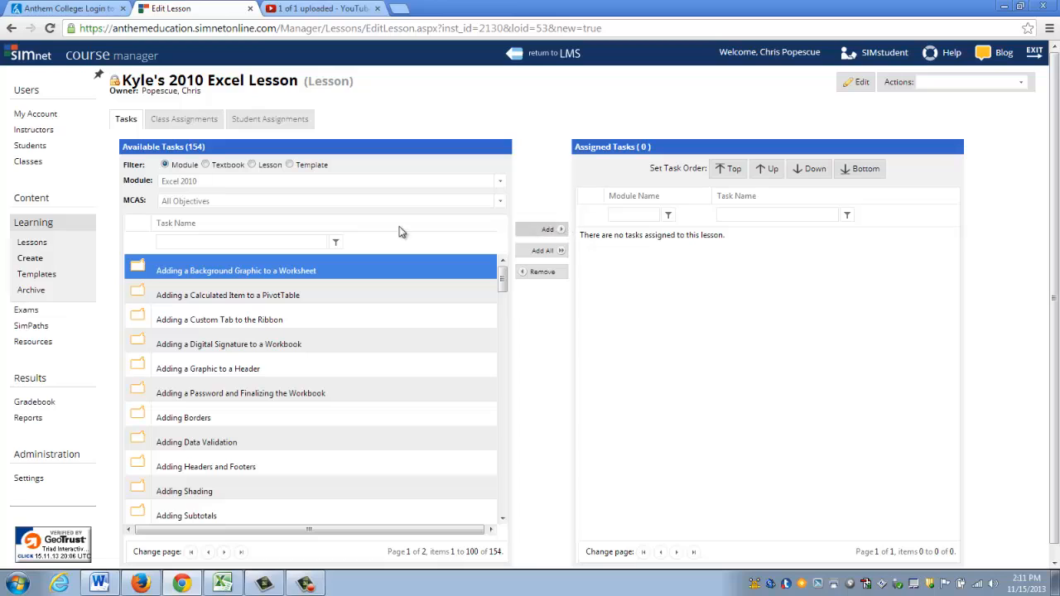
{"action": "left_click", "coordinate": [214, 297], "text": "ctrl"}
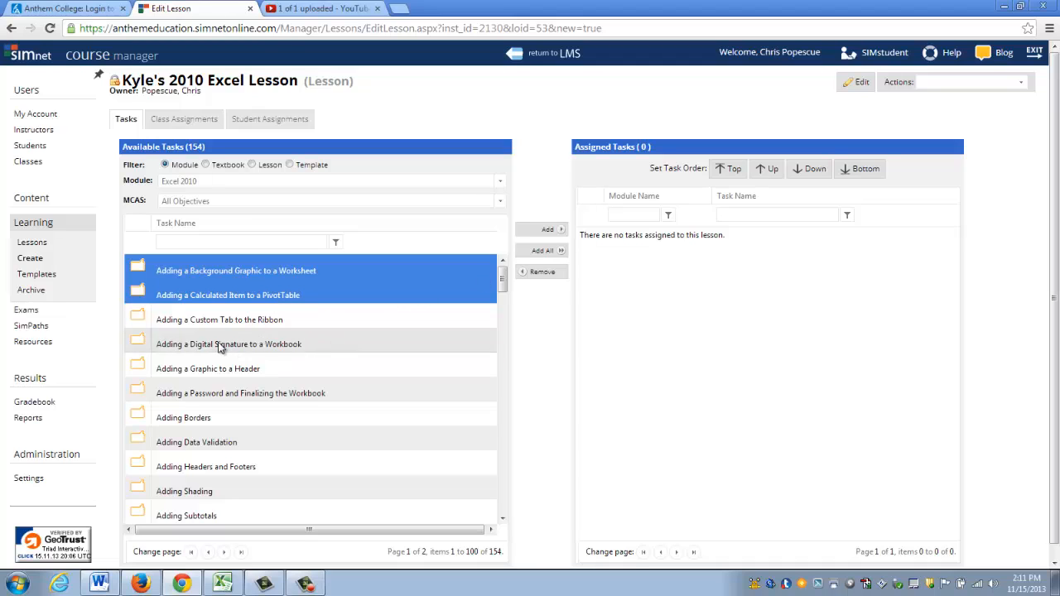
{"action": "left_click", "coordinate": [249, 346], "text": "ctrl"}
{"action": "left_click", "coordinate": [251, 396], "text": "ctrl"}
{"action": "left_click", "coordinate": [247, 418], "text": "ctrl"}
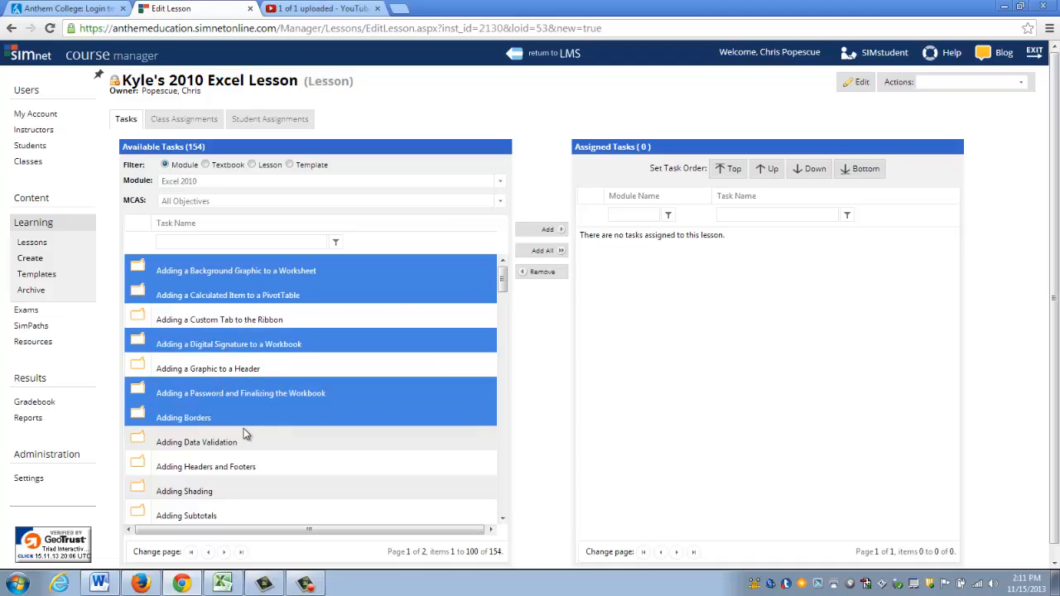
{"action": "left_click", "coordinate": [219, 469], "text": "ctrl"}
{"action": "left_click", "coordinate": [220, 490], "text": "ctrl"}
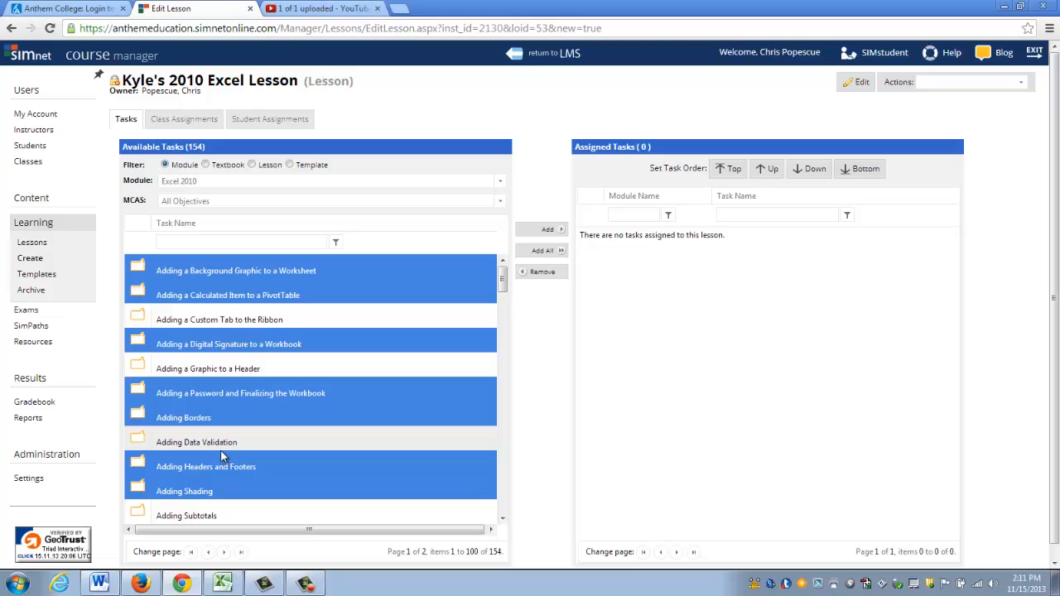
{"action": "left_click", "coordinate": [563, 232]}
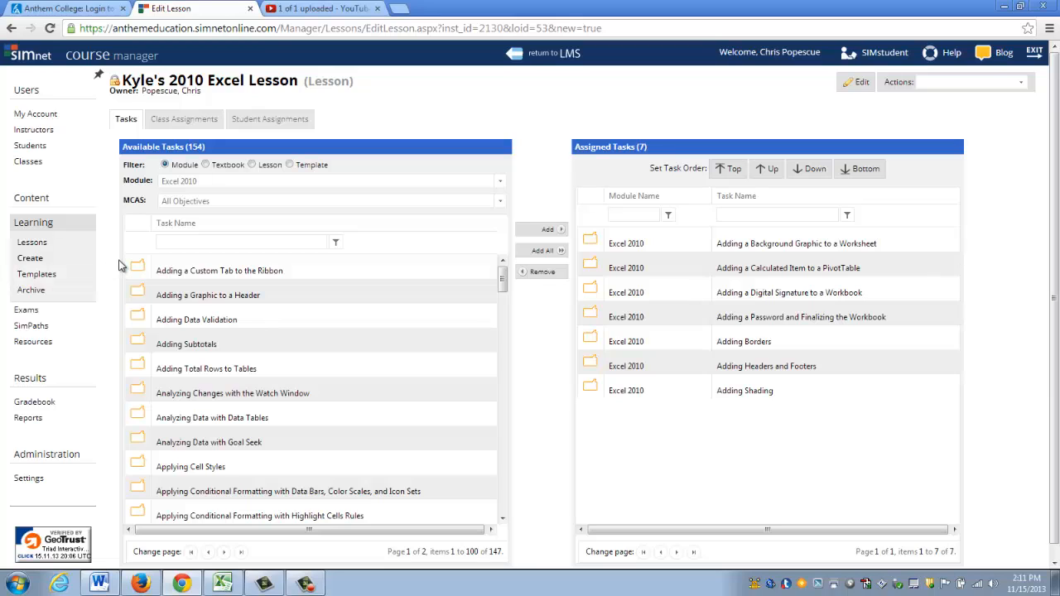
{"action": "mouse_move", "coordinate": [137, 272]}
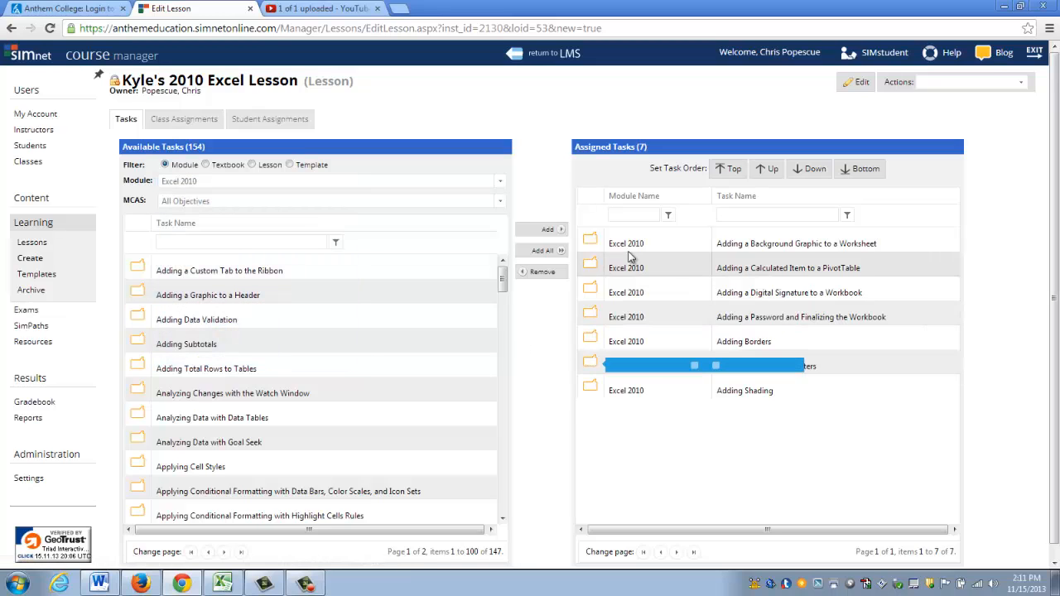
{"action": "mouse_move", "coordinate": [590, 362]}
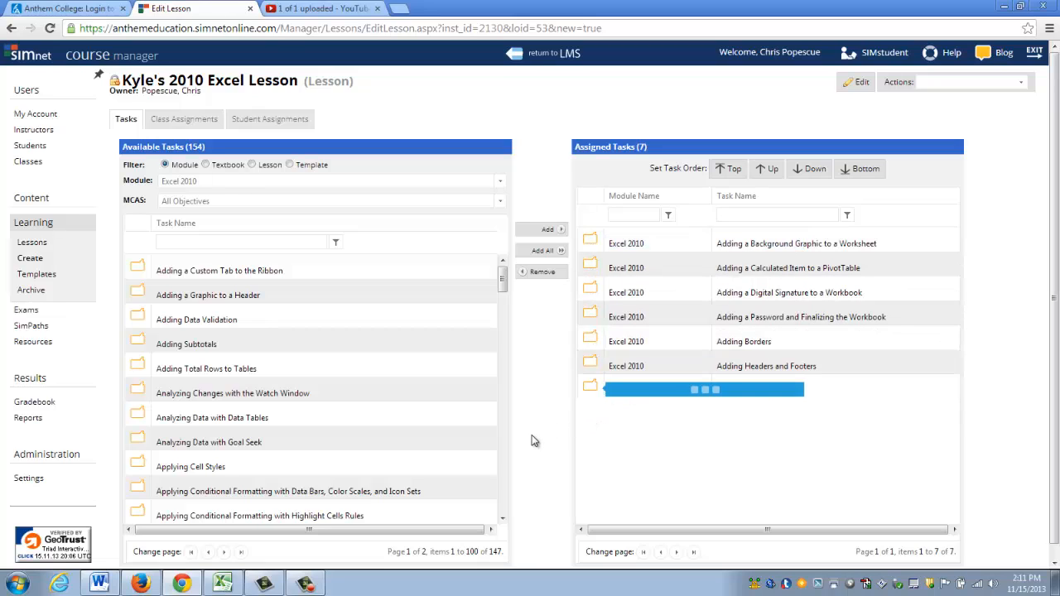
Filter the classes available for the lesson's class assignments by the instructor's first name
{"action": "left_click", "coordinate": [176, 121]}
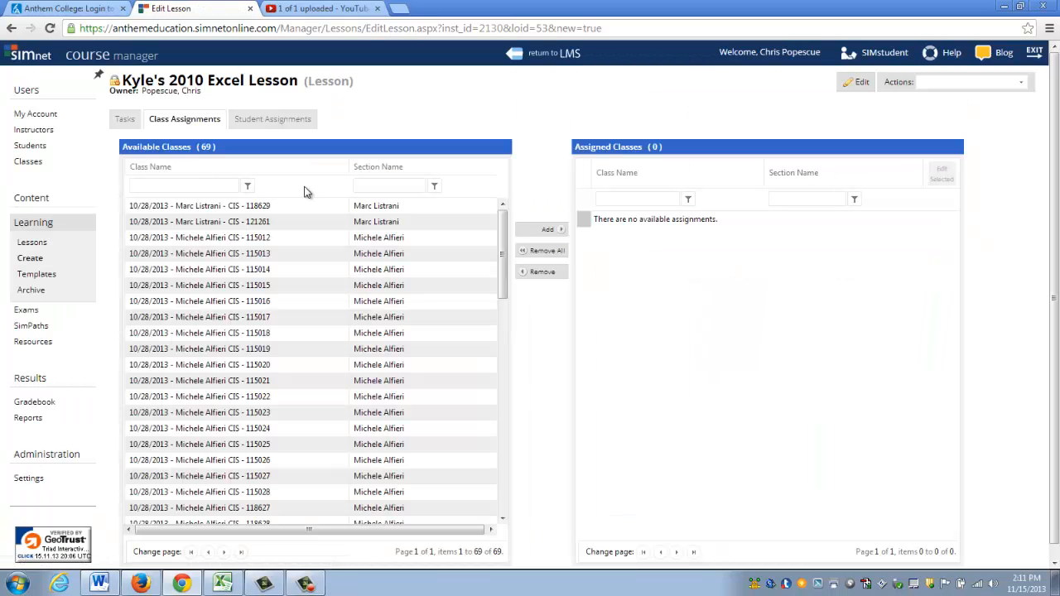
{"action": "type", "text": "K"}
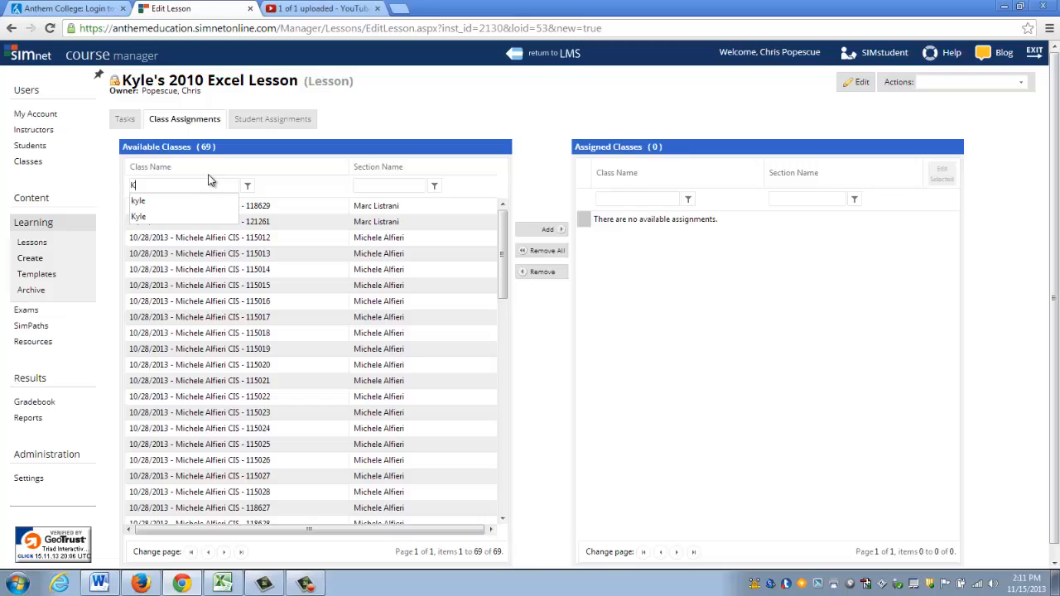
{"action": "type", "text": "yle"}
{"action": "key", "text": "Return"}
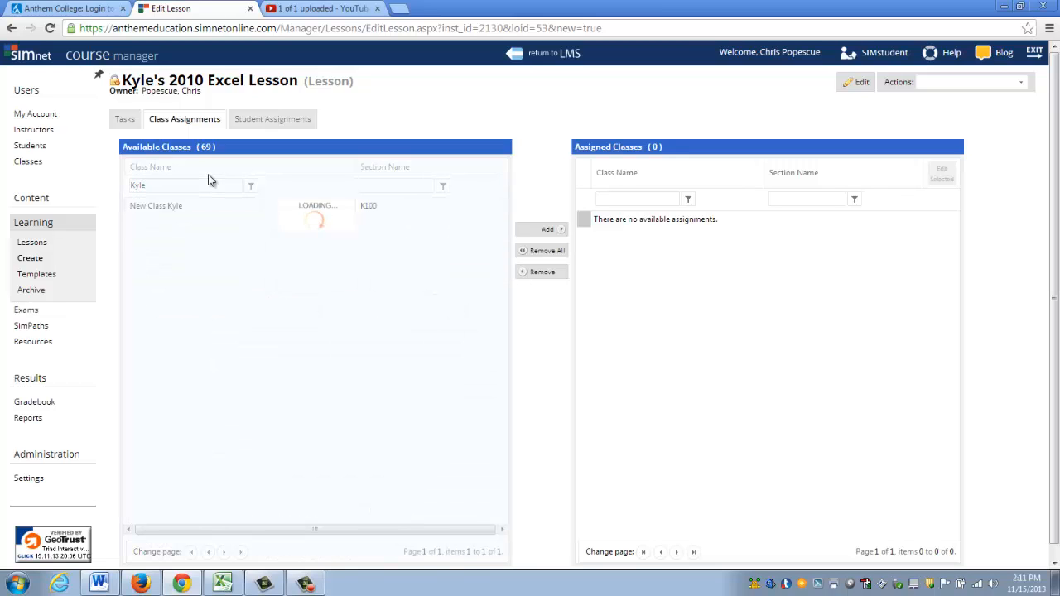
Assign the lesson to the new class in section K100 with an end date of 11/22/2013 11:59 PM and save
{"action": "left_click", "coordinate": [163, 211]}
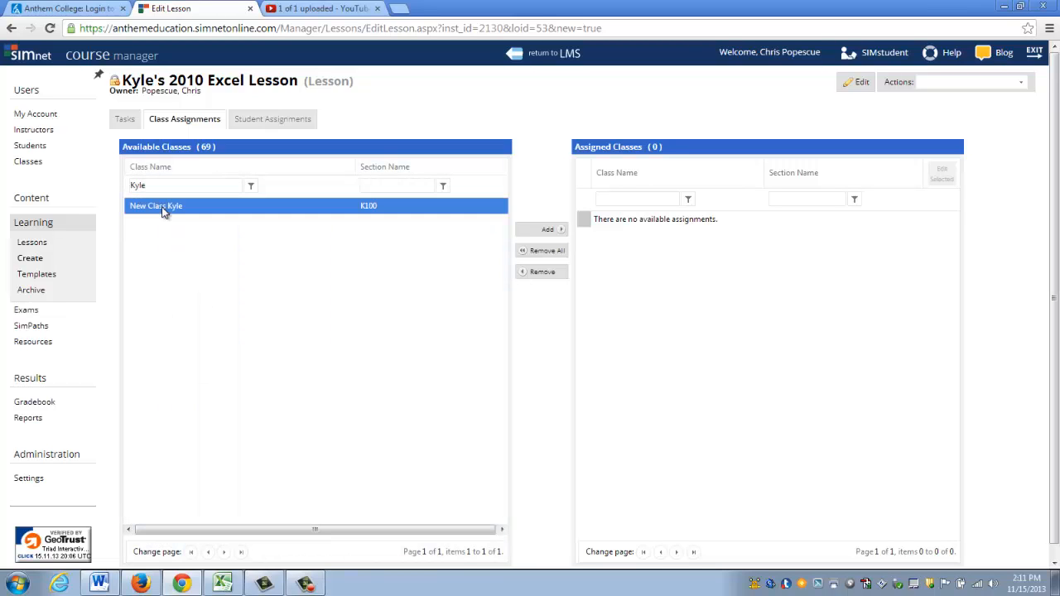
{"action": "left_click", "coordinate": [543, 229]}
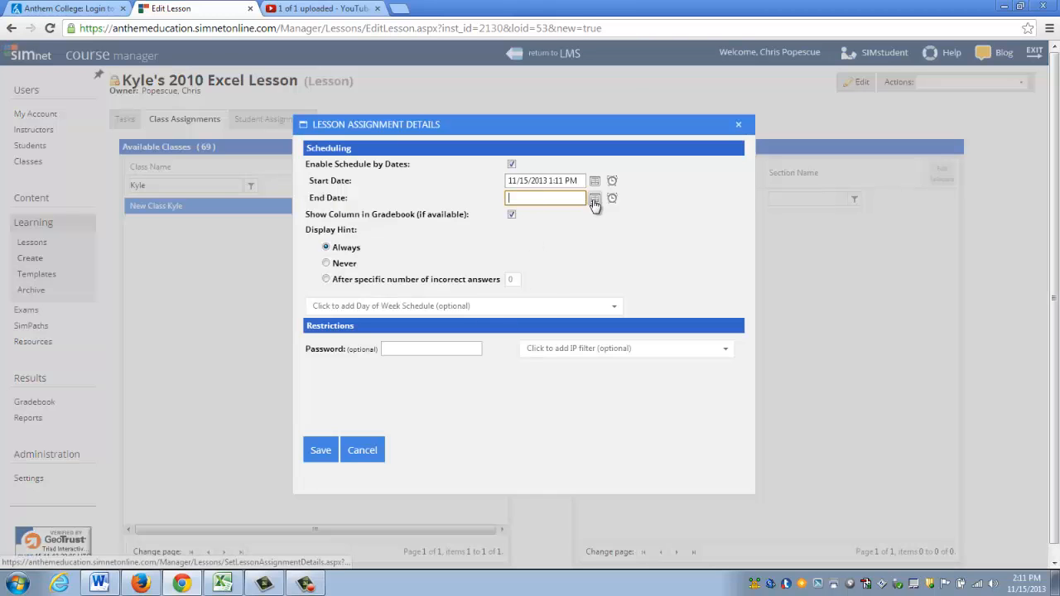
{"action": "left_click", "coordinate": [595, 199]}
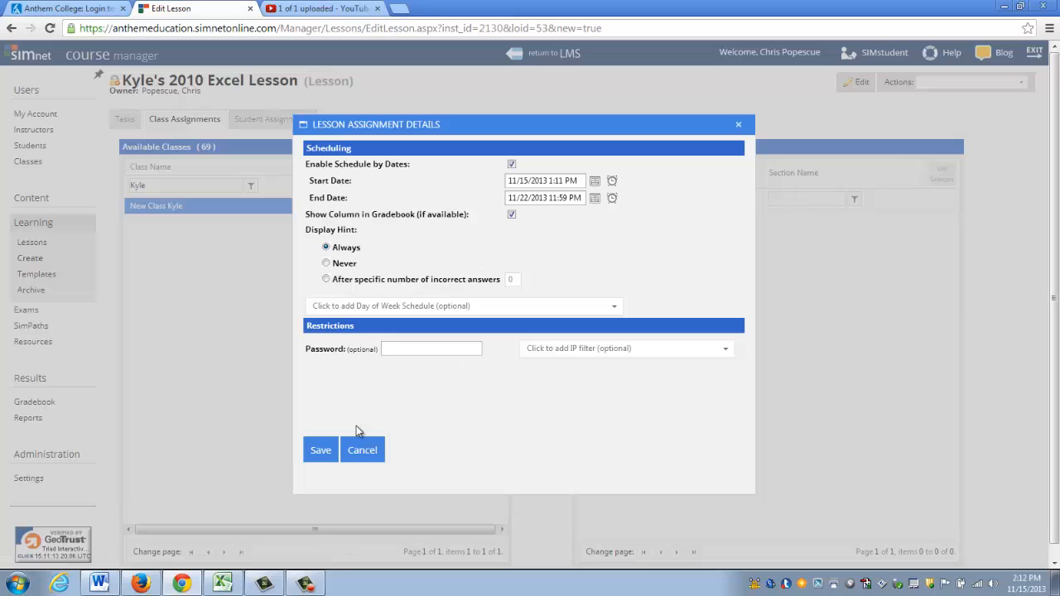
{"action": "left_click", "coordinate": [323, 450]}
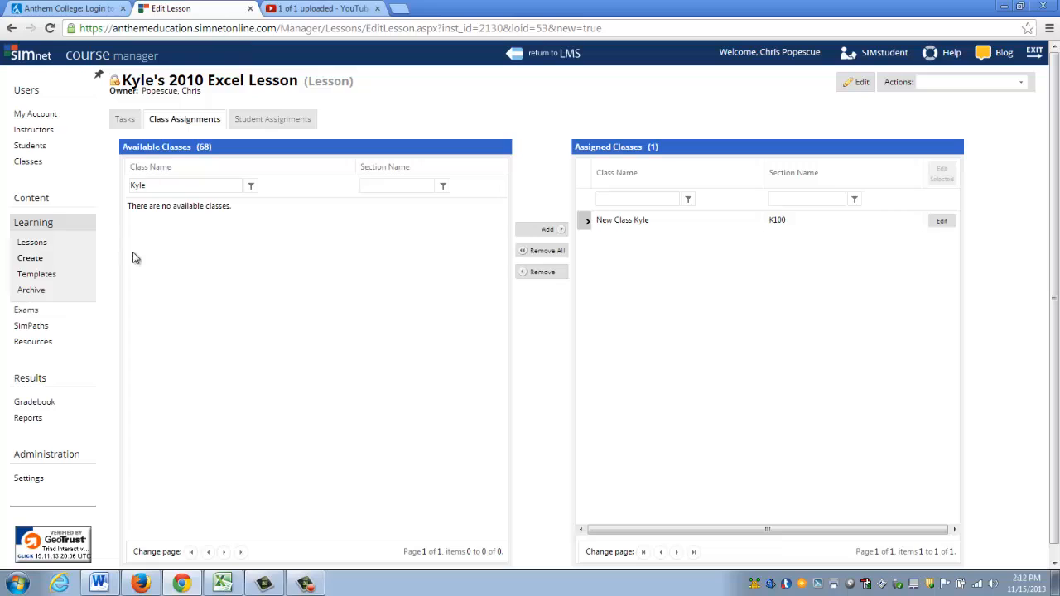
Open the Gradebook and load the grades of the new class in section K100
{"action": "left_click", "coordinate": [23, 404]}
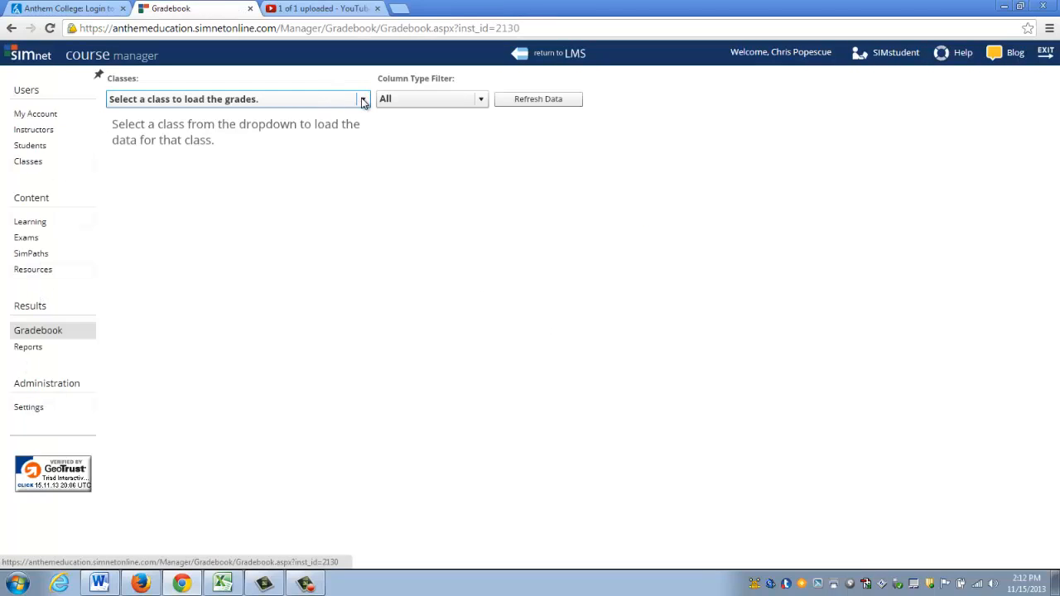
{"action": "left_click", "coordinate": [362, 100]}
{"action": "left_click_drag", "start_coordinate": [362, 137], "coordinate": [349, 344]}
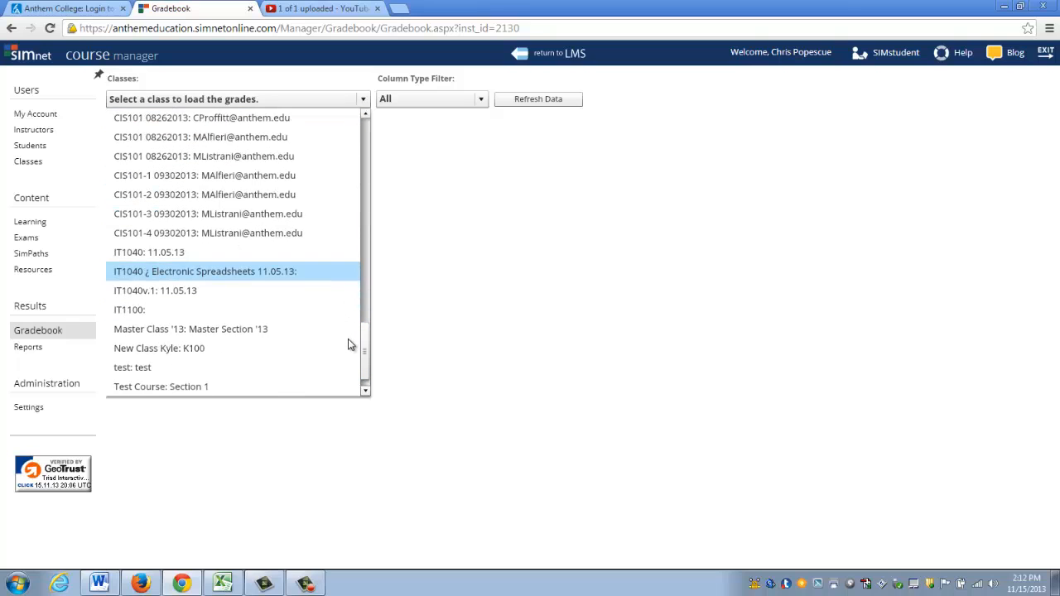
{"action": "left_click", "coordinate": [184, 351]}
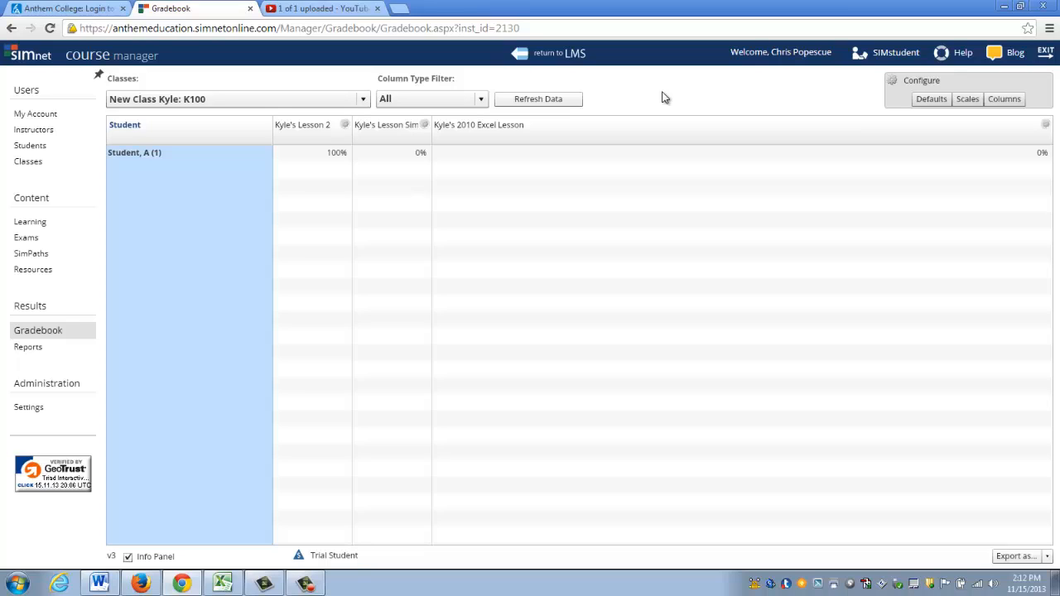
Go through My Account to the SIMstudent site and view the class assignments as a calendar, tiles and a list
{"action": "left_click", "coordinate": [19, 116]}
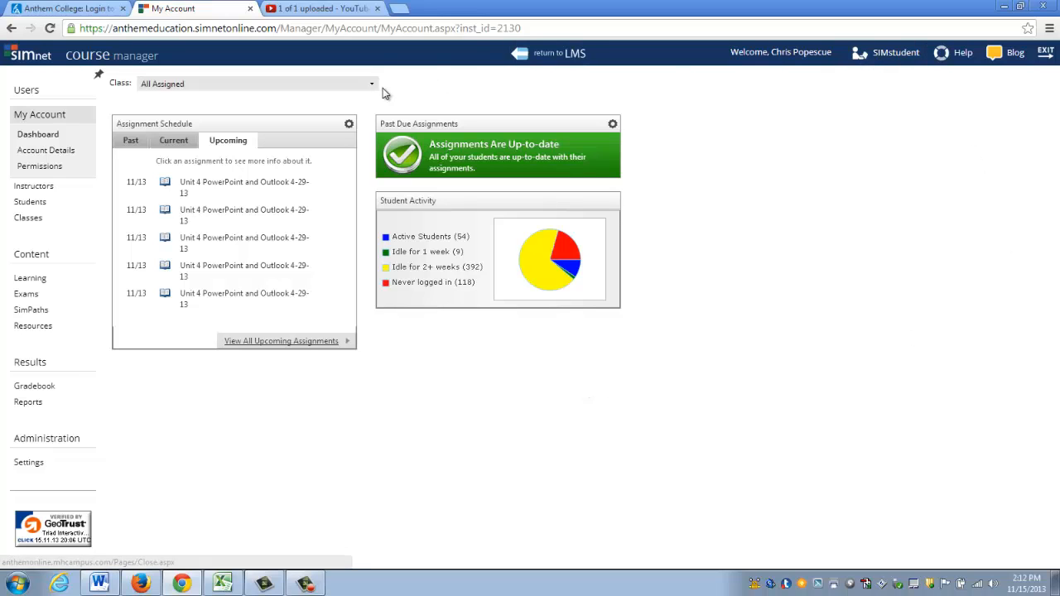
{"action": "left_click", "coordinate": [903, 55]}
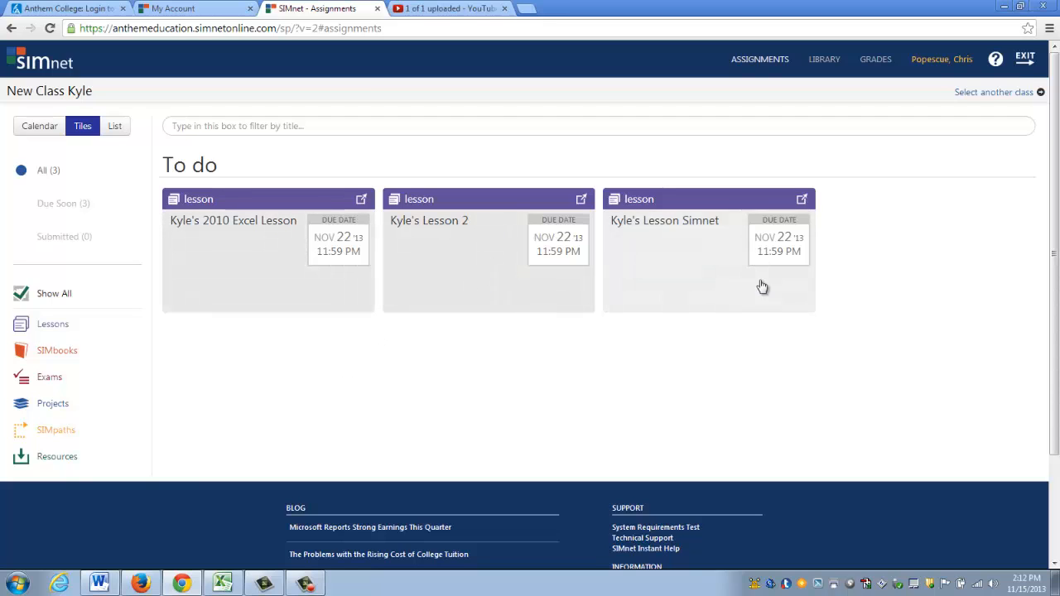
{"action": "left_click", "coordinate": [34, 126]}
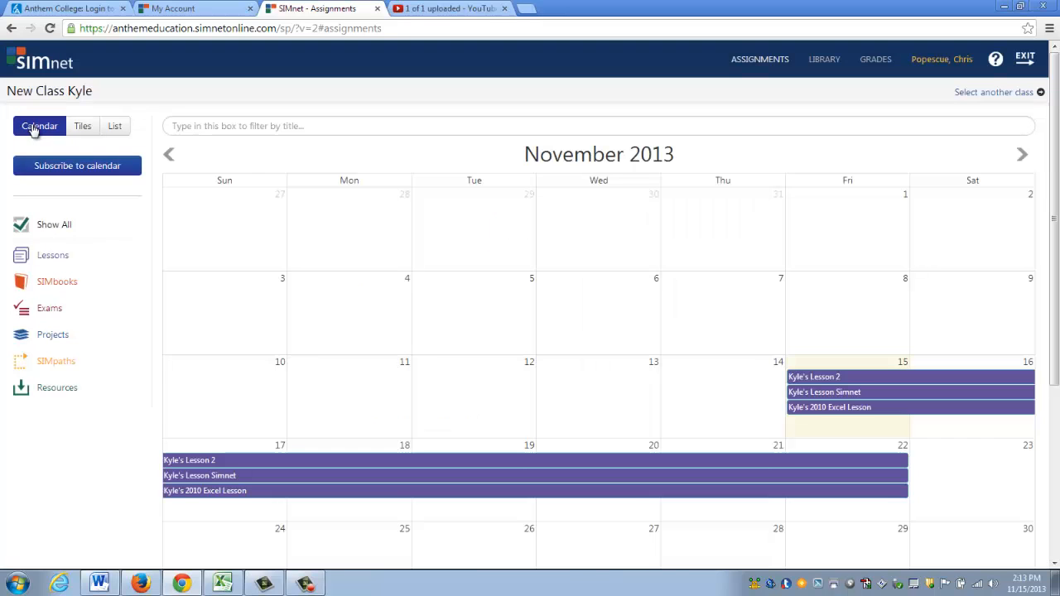
{"action": "left_click", "coordinate": [82, 128]}
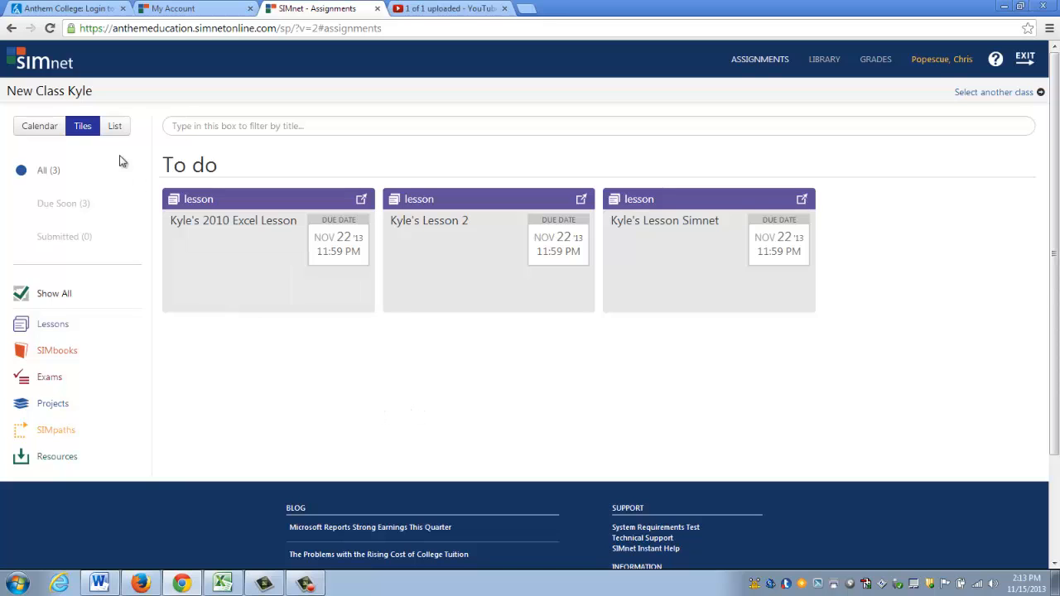
{"action": "left_click", "coordinate": [117, 132]}
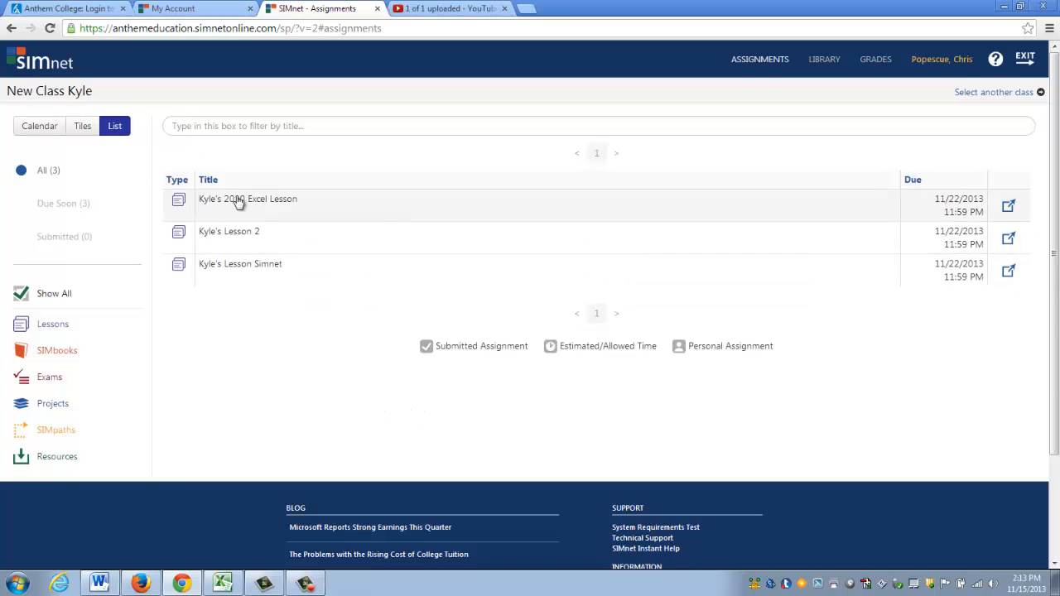
Show the student assignments as tiles again and filter them by the title word "excel"
{"action": "left_click", "coordinate": [85, 128]}
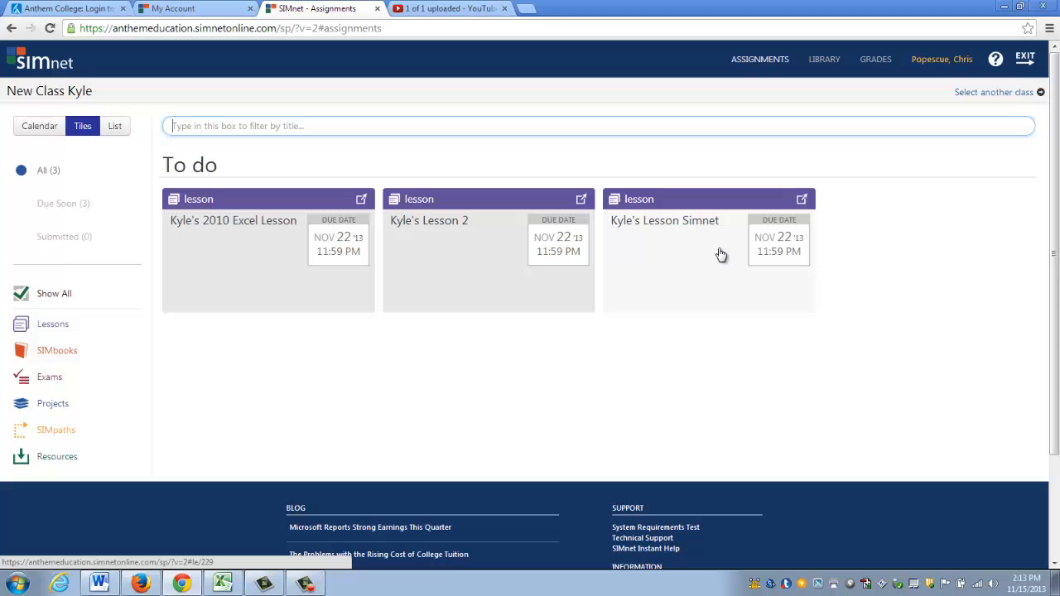
{"action": "type", "text": "exc"}
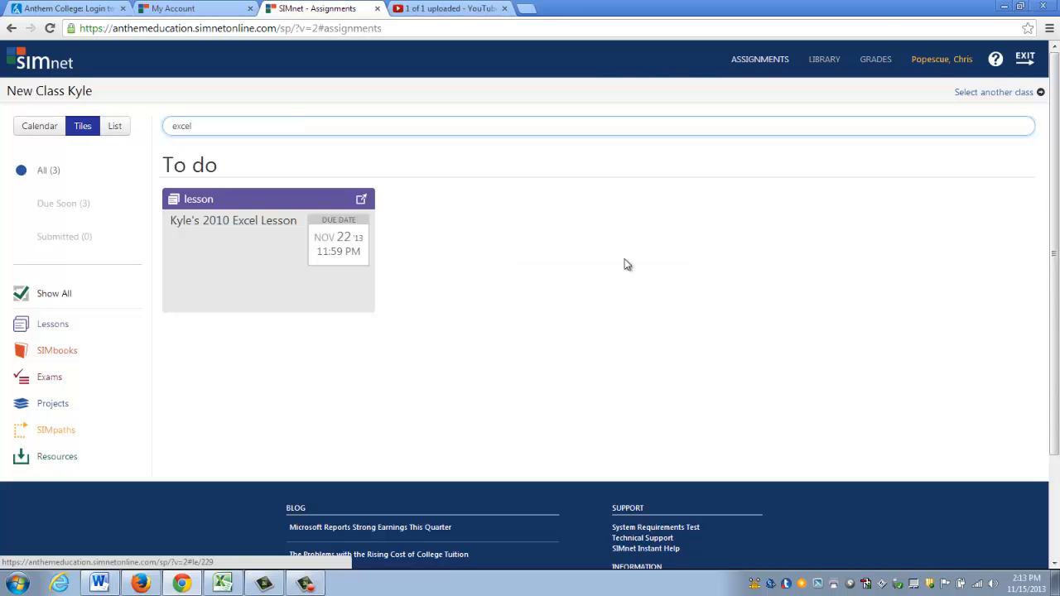
Finish filtering the student assignments by the title word "excel" and clear the filter to list every lesson again
{"action": "type", "text": "el"}
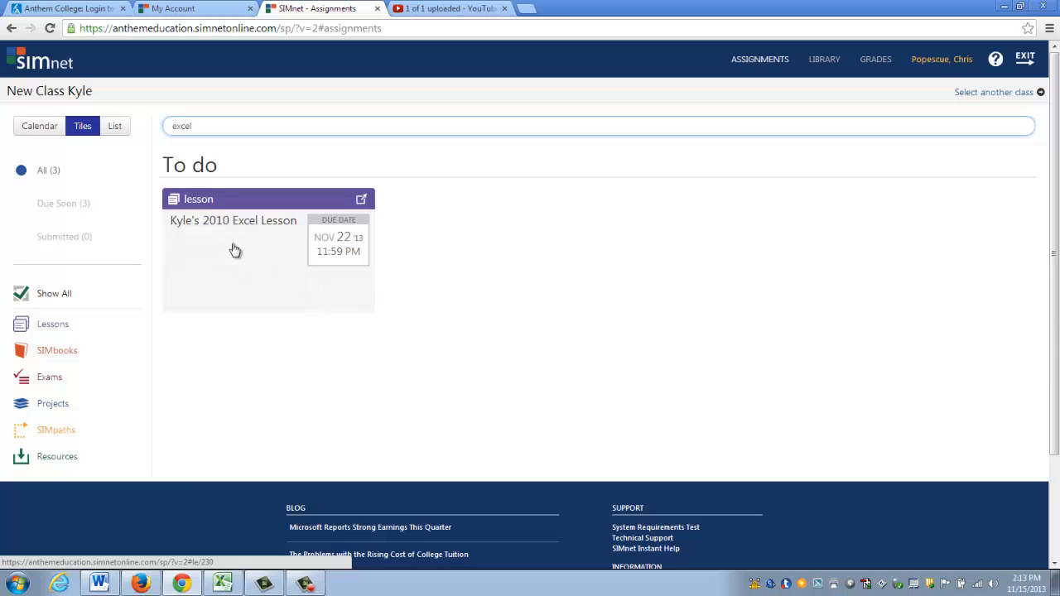
{"action": "left_click_drag", "start_coordinate": [213, 123], "coordinate": [147, 129]}
{"action": "key", "text": "BackSpace"}
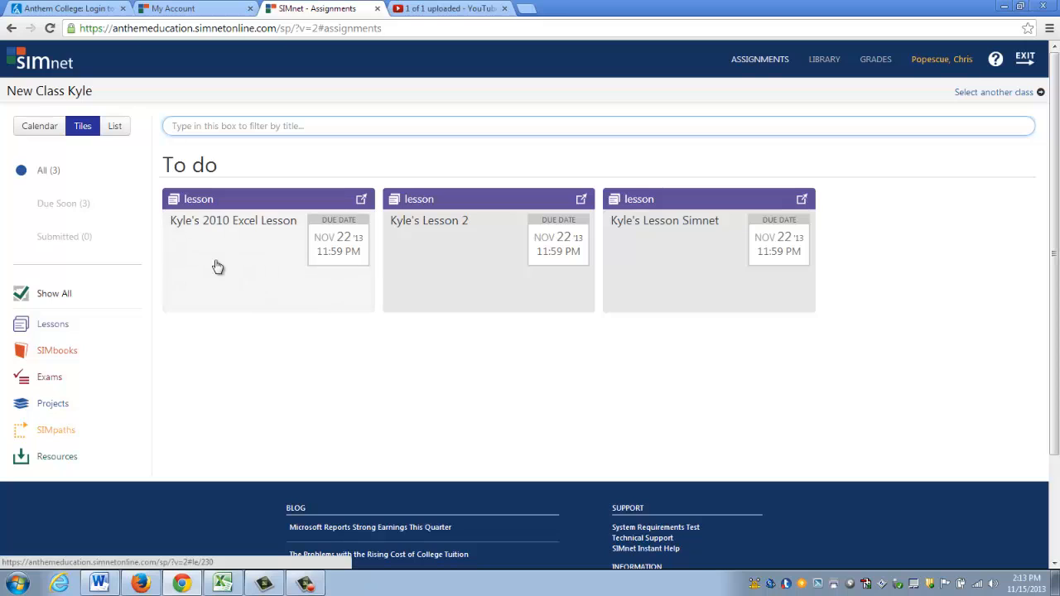
View the task list of the lesson titled with "Lesson Simnet", and close the SIMstudent site to return to Course Manager
{"action": "left_click", "coordinate": [701, 286]}
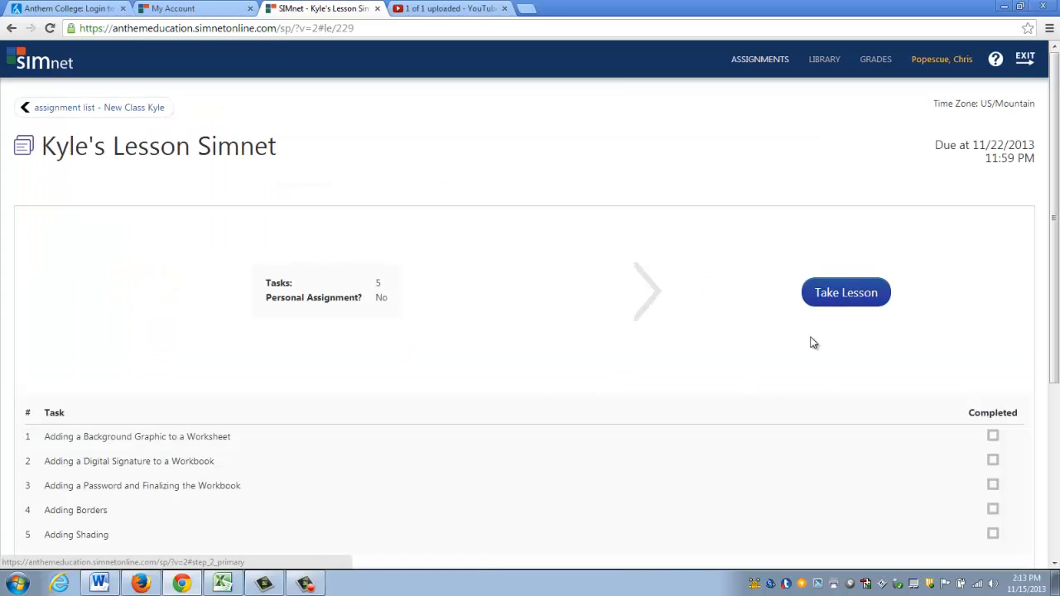
{"action": "left_click", "coordinate": [97, 110]}
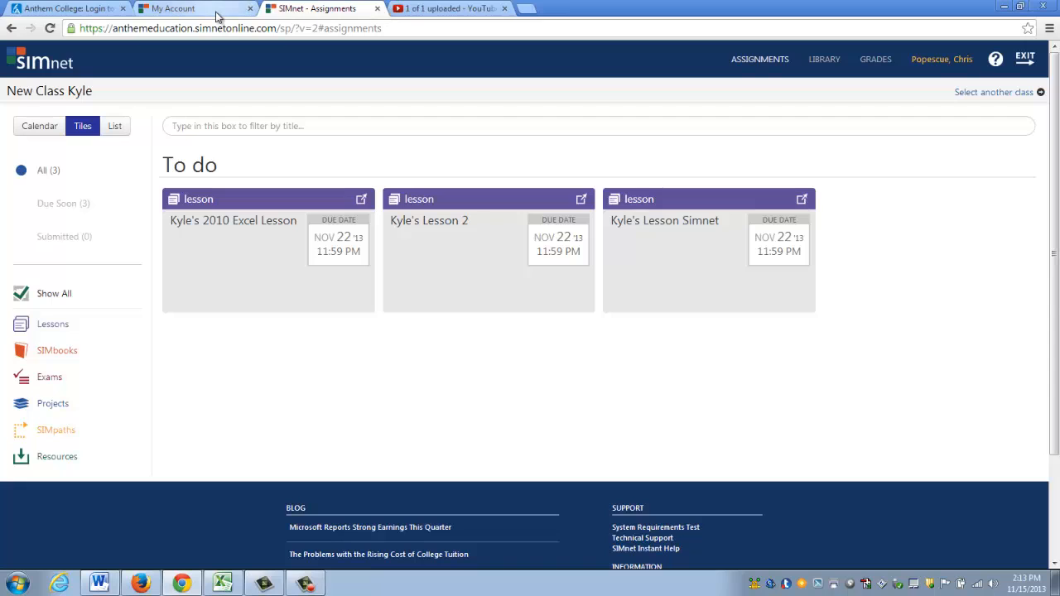
{"action": "left_click", "coordinate": [377, 9]}
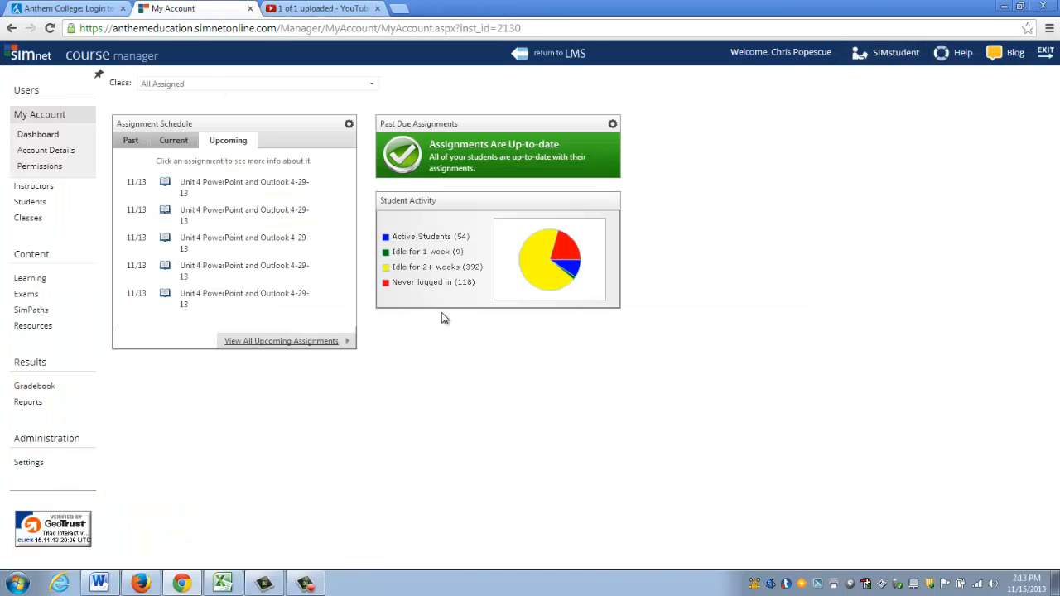
{"action": "mouse_move", "coordinate": [305, 585]}
{"action": "left_click", "coordinate": [304, 584]}
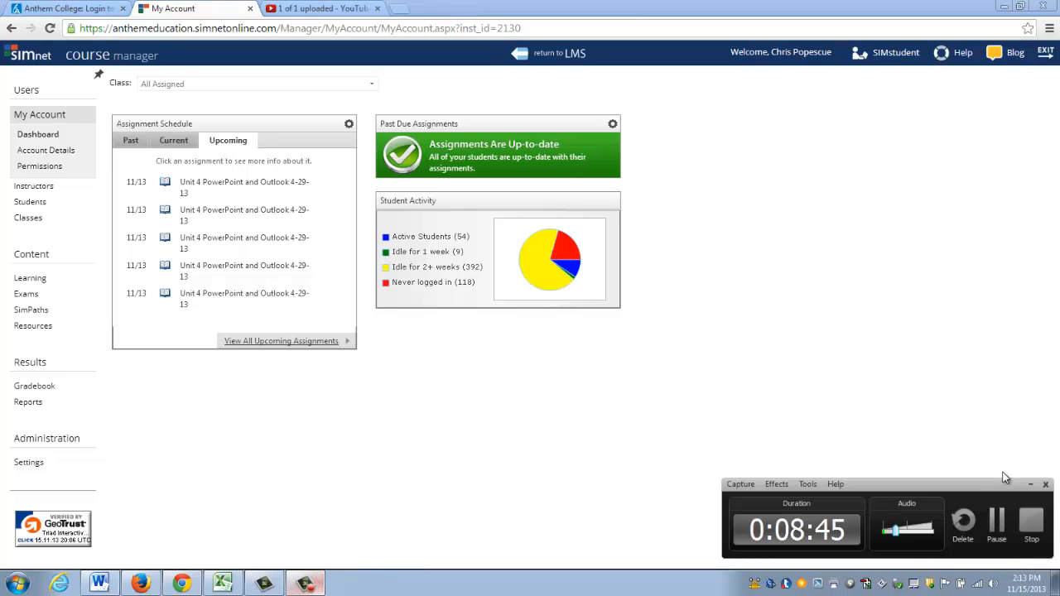